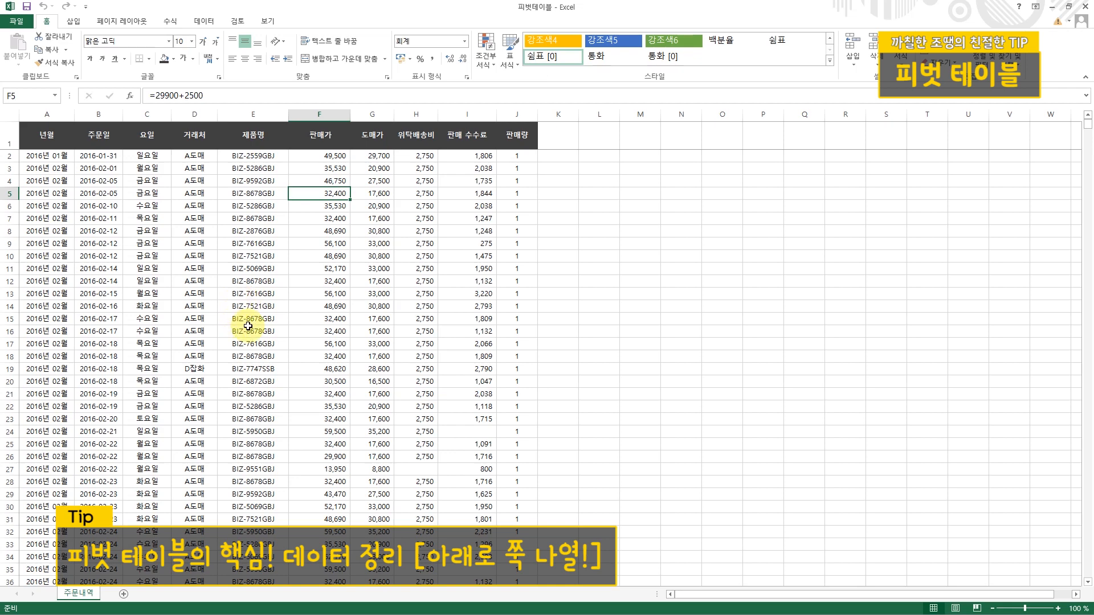
Step: Examine the order data's header row and how the year-month and weekday entries are listed down their columns
drag(51, 157, 47, 495)
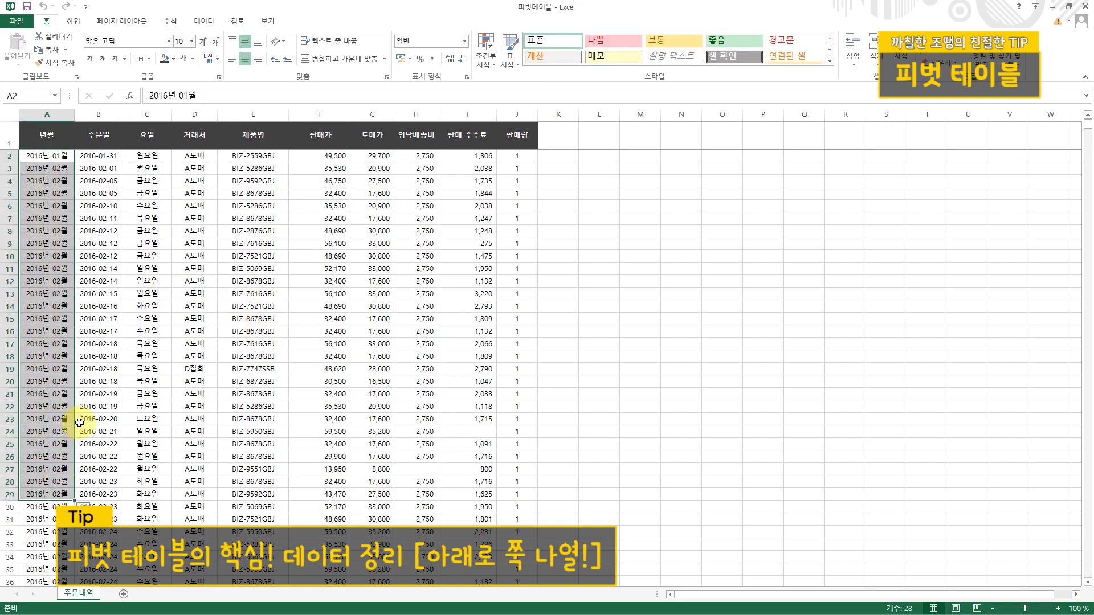
click(142, 242)
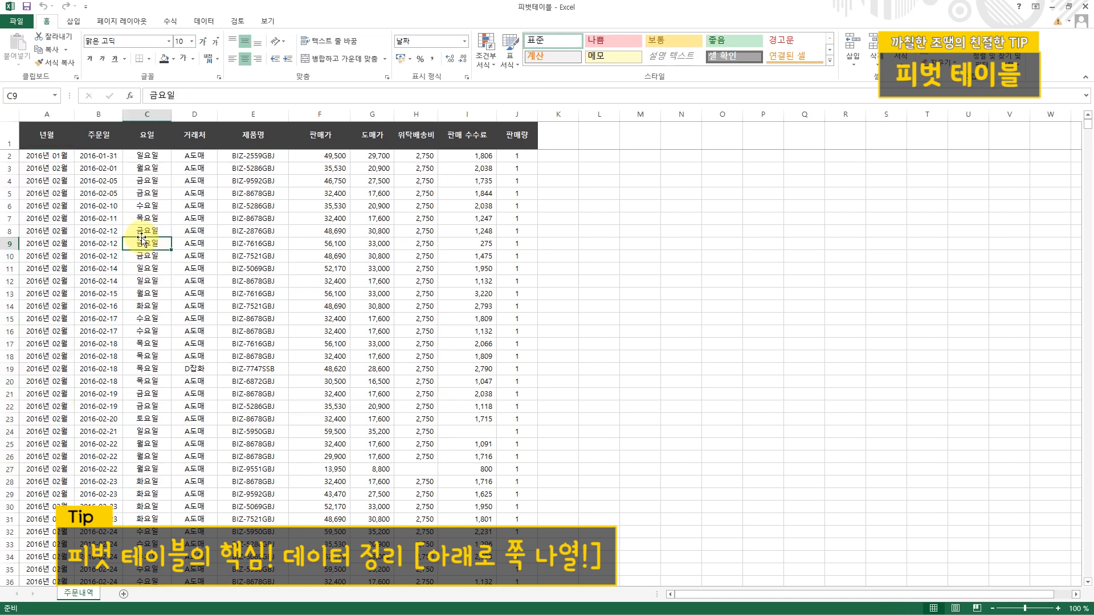
drag(45, 135, 512, 139)
click(499, 181)
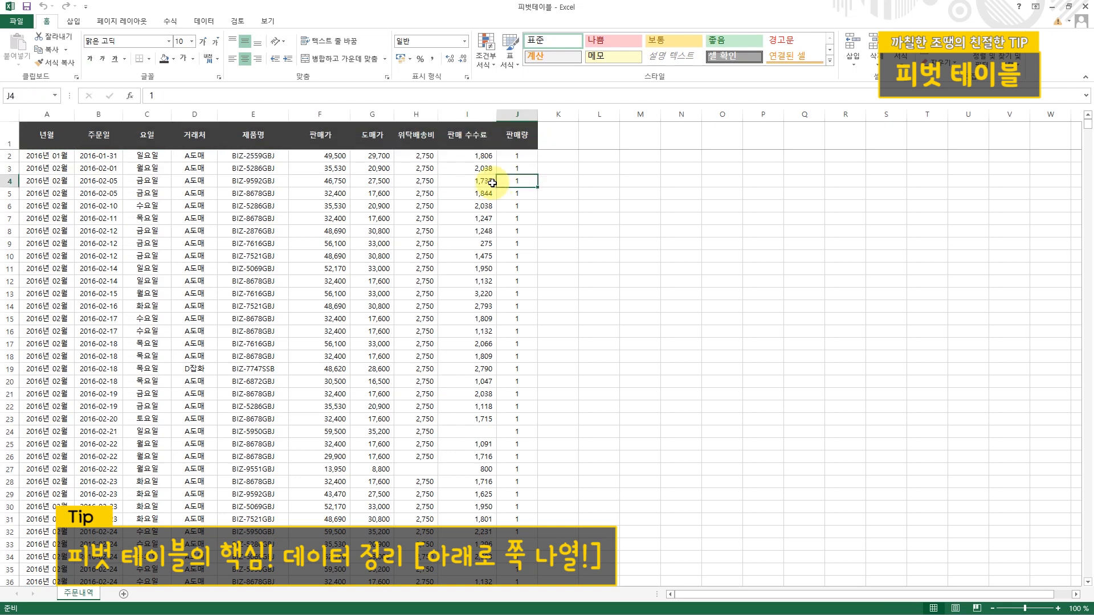
click(67, 133)
click(112, 135)
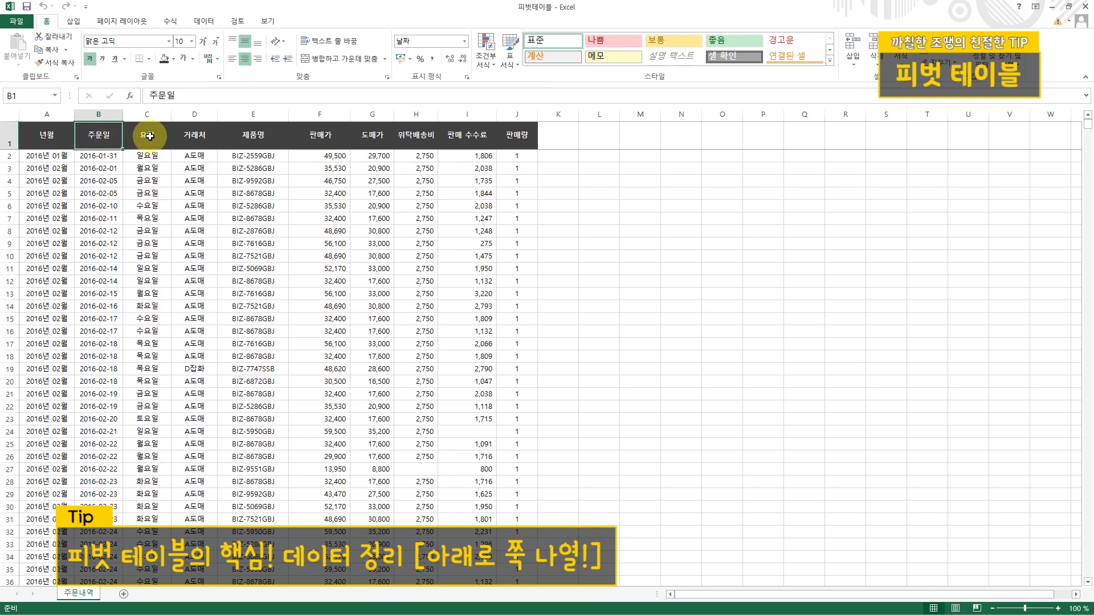
click(149, 137)
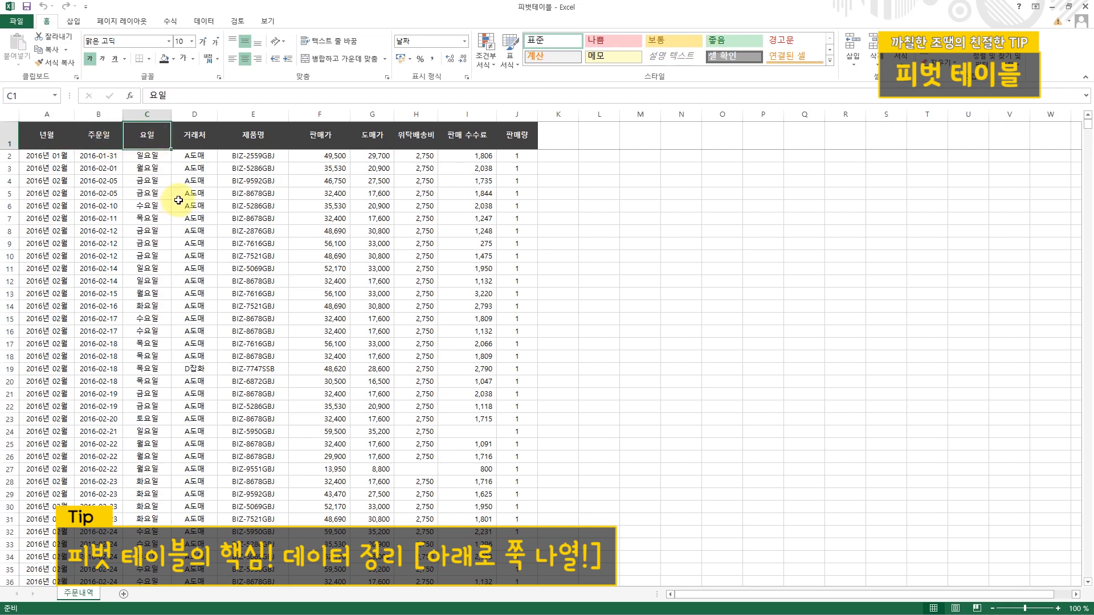
drag(146, 155, 147, 518)
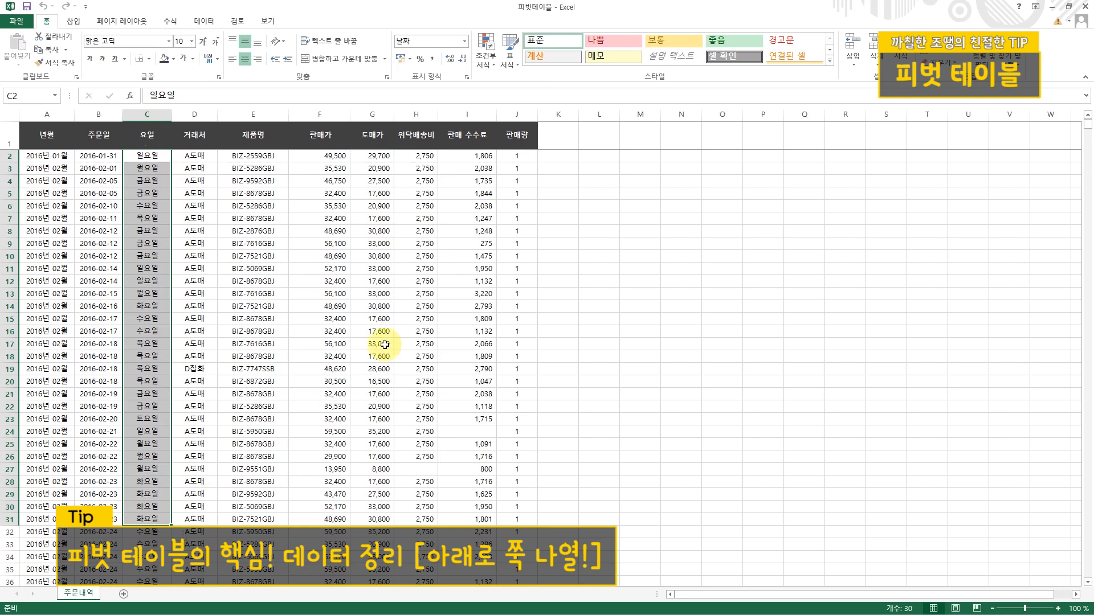
click(389, 311)
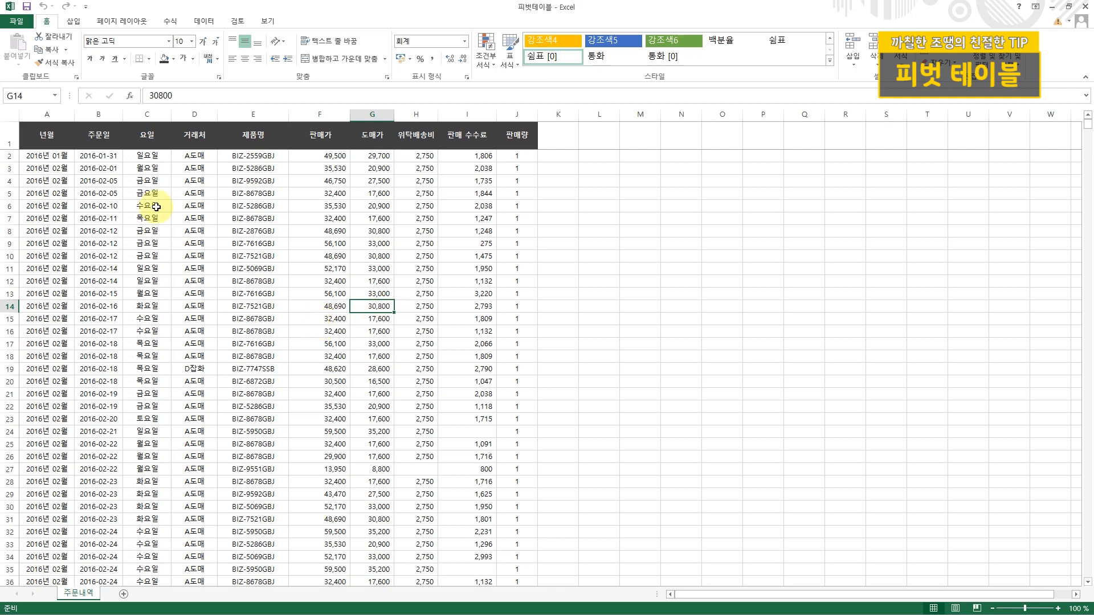
Step: Create a pivot table on a new worksheet from the order data range 주문내역!$A$1:$J$11294
click(295, 282)
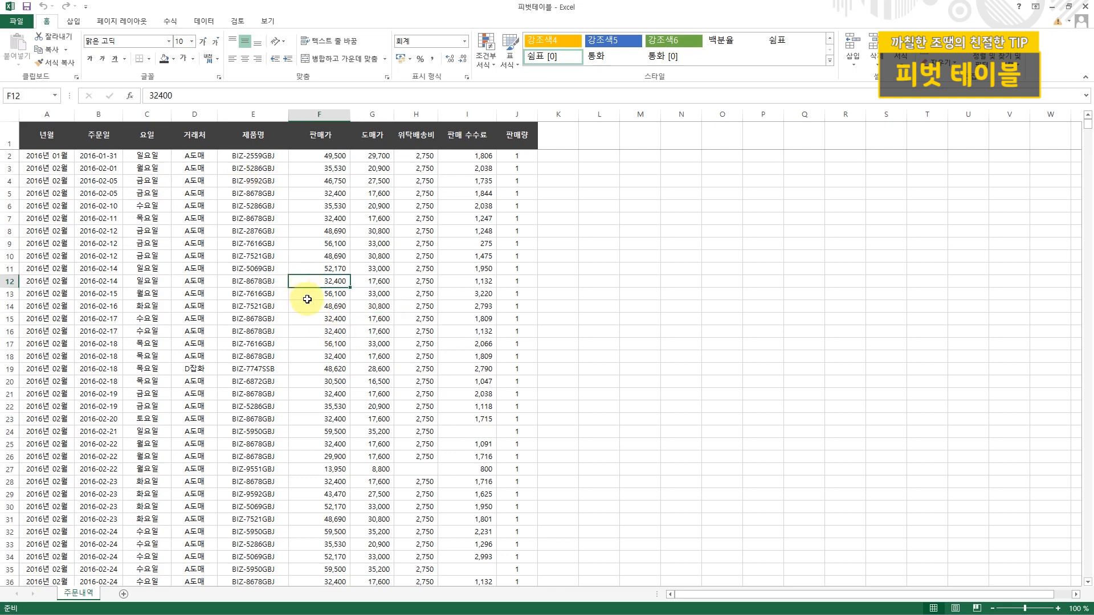
click(73, 21)
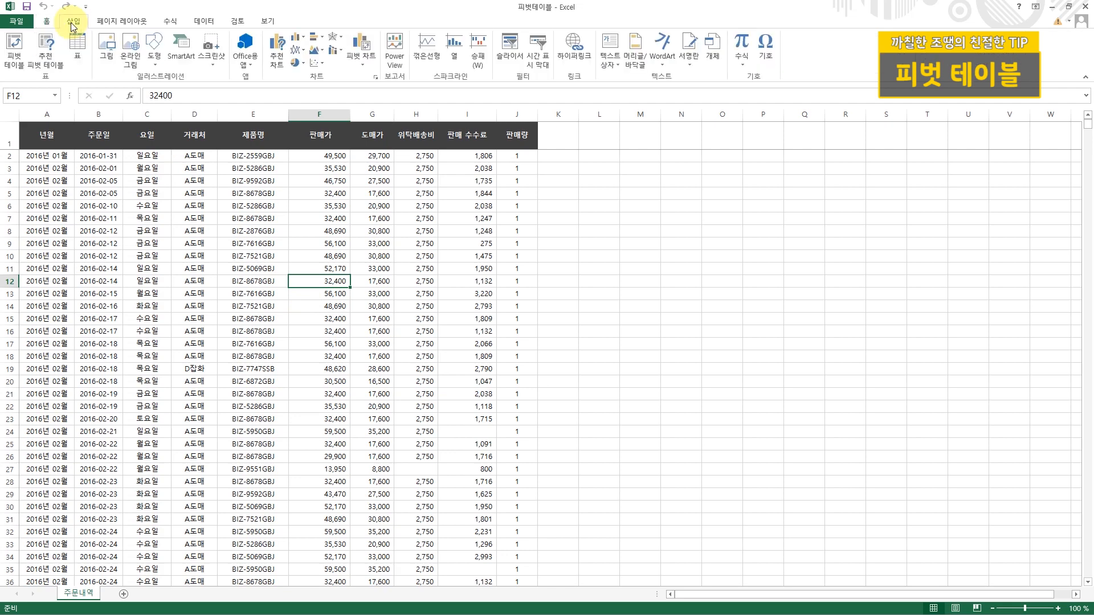
click(10, 67)
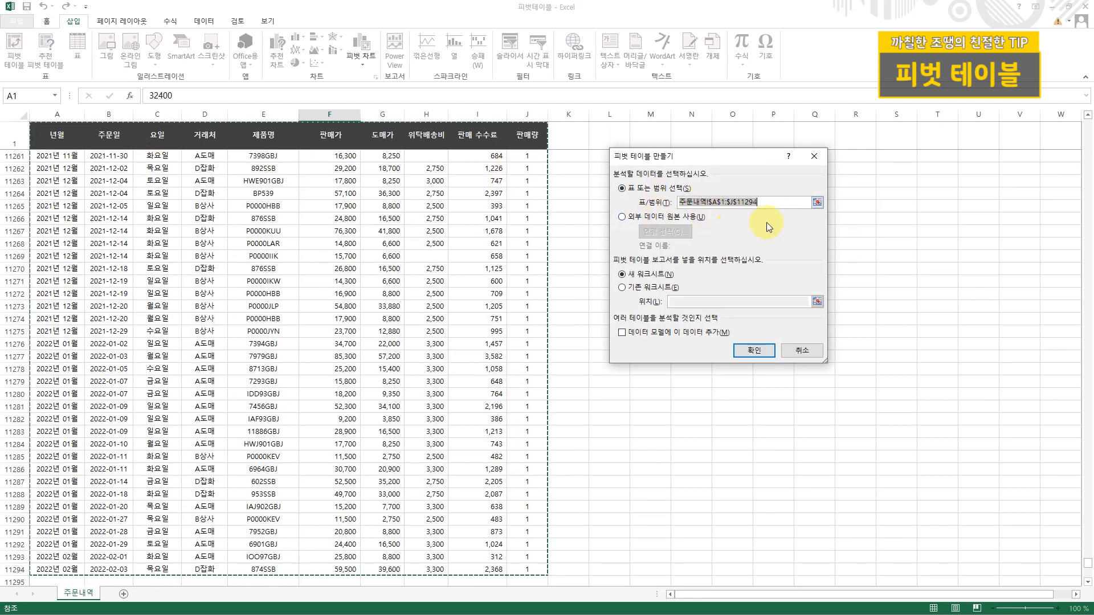
click(750, 350)
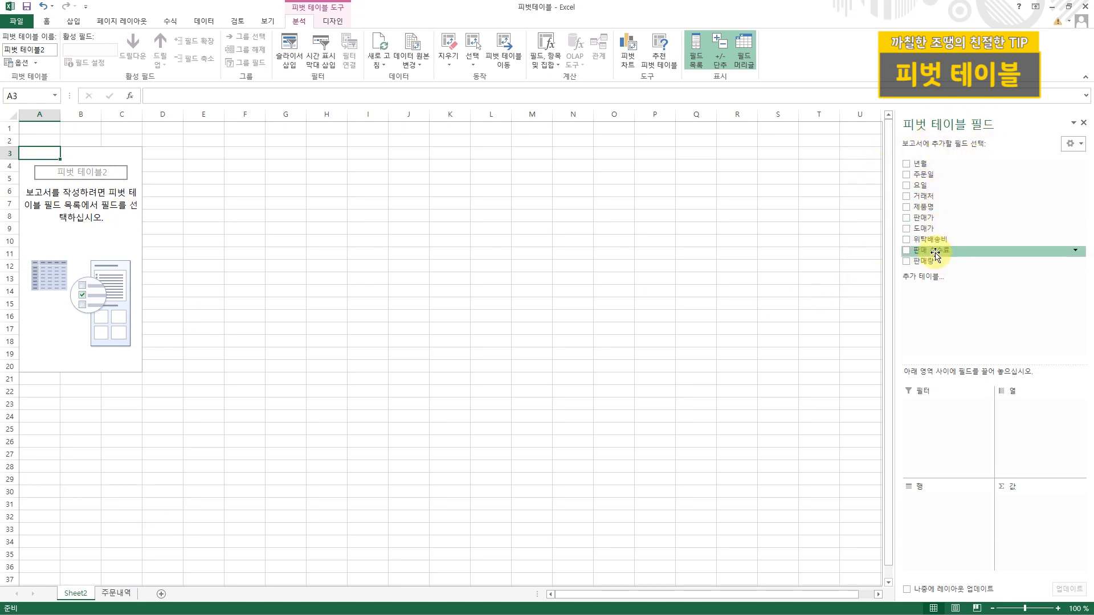
Step: Compare the header row of the 주문내역 sheet with the pivot field names, and return to the pivot sheet
click(116, 593)
drag(56, 134, 517, 140)
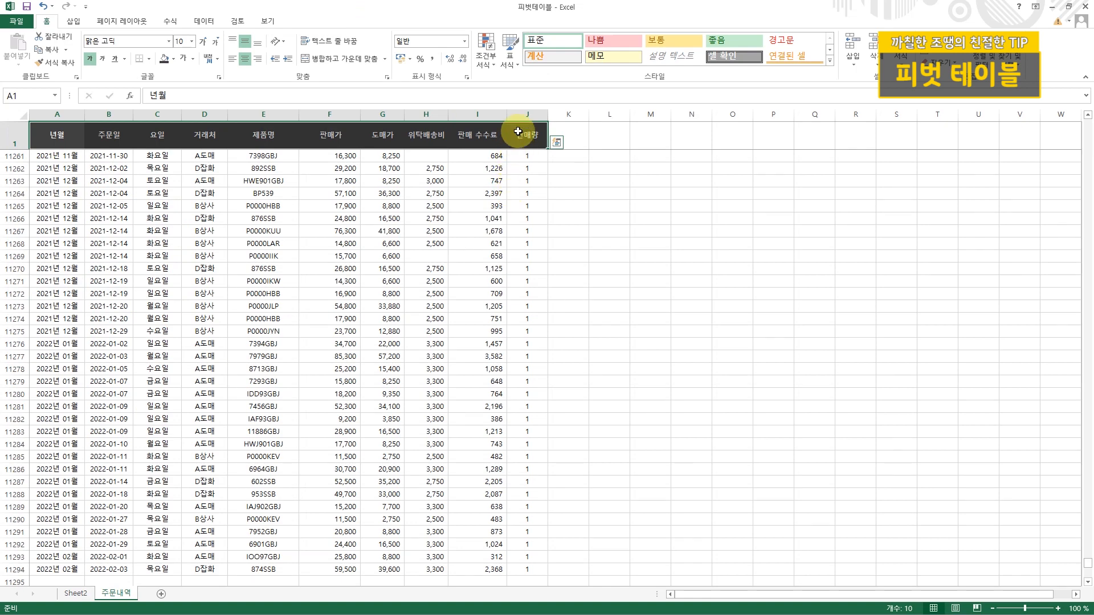
click(523, 138)
click(84, 596)
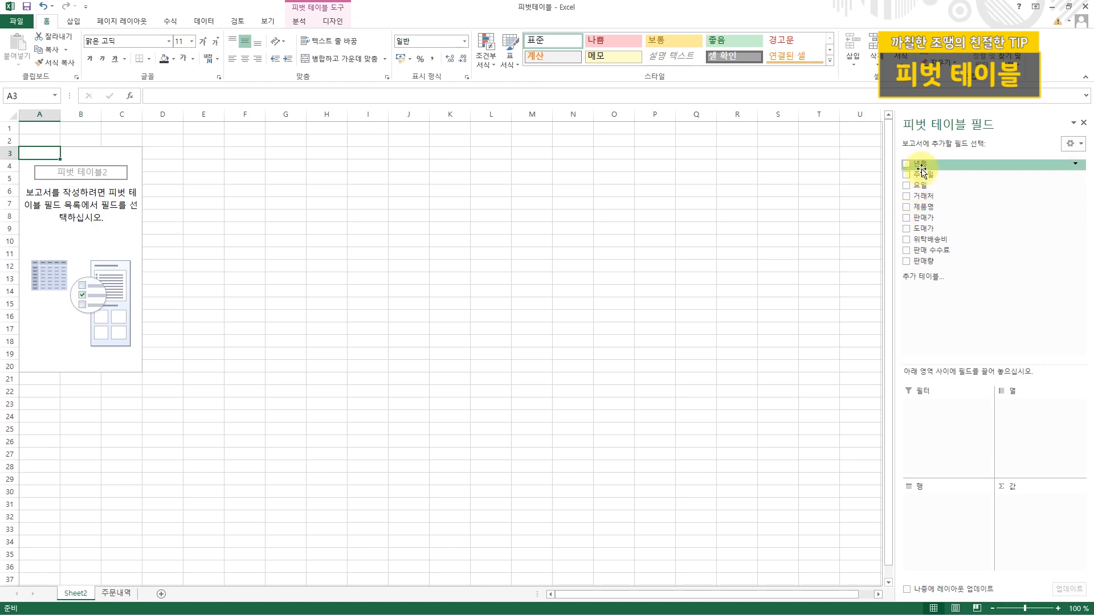
Step: Add the 년월 field to the pivot table's rows and review the listed months
drag(918, 164, 929, 498)
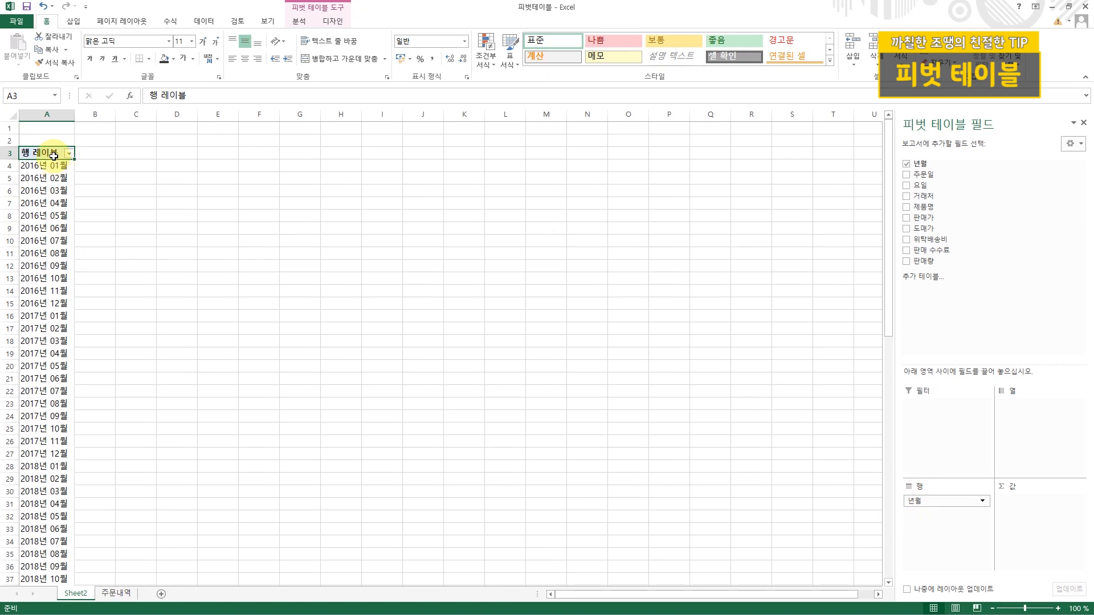
drag(57, 155, 40, 392)
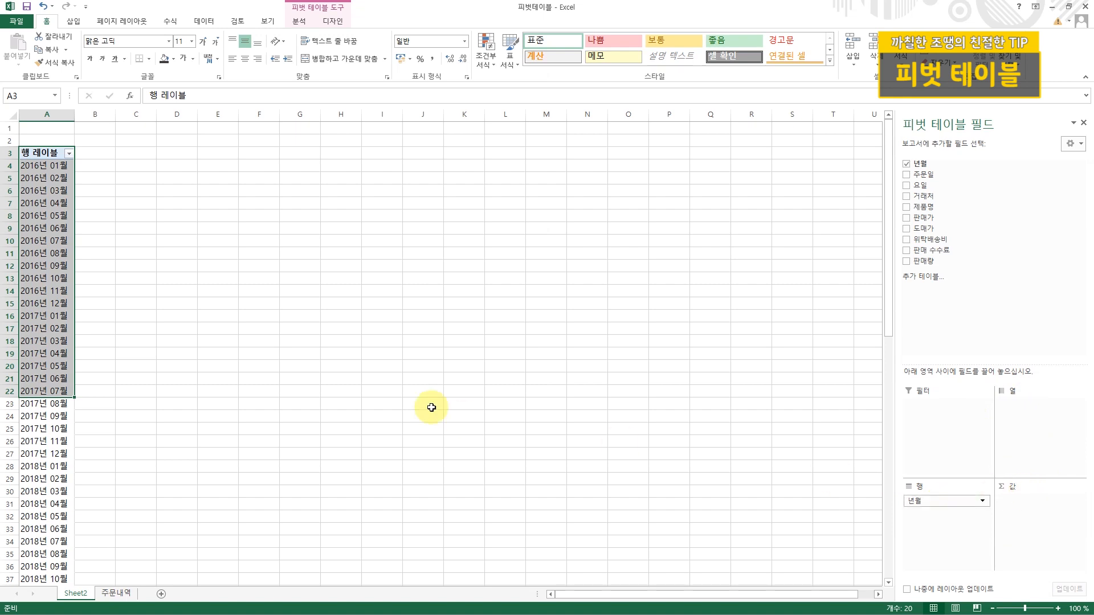
click(43, 204)
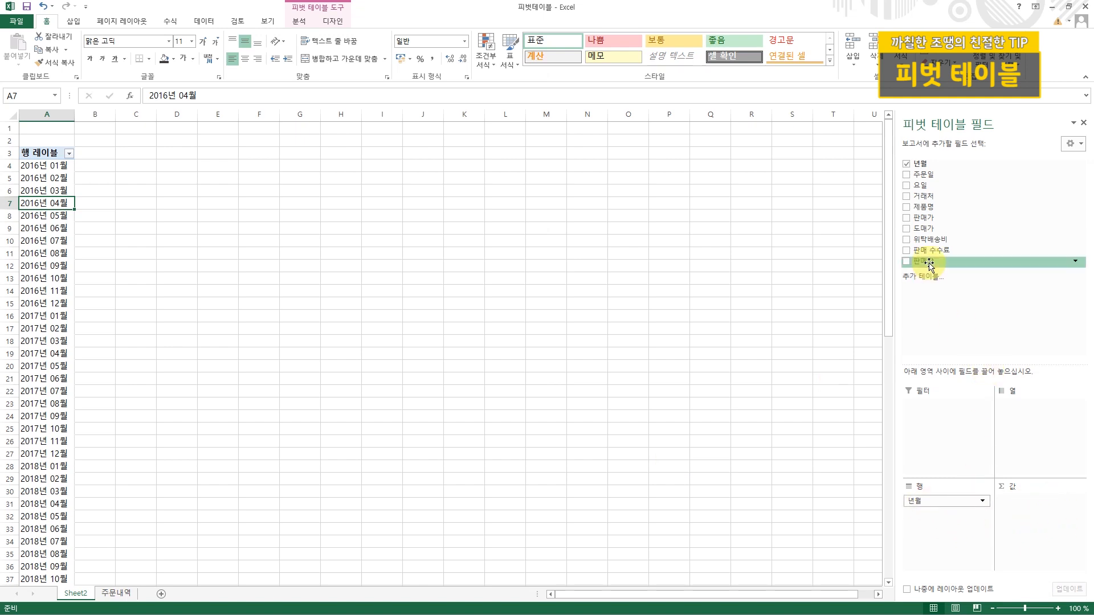
Step: Add the 판매량 field to the pivot table's values as a count per month and review the monthly figures
drag(929, 263, 1031, 507)
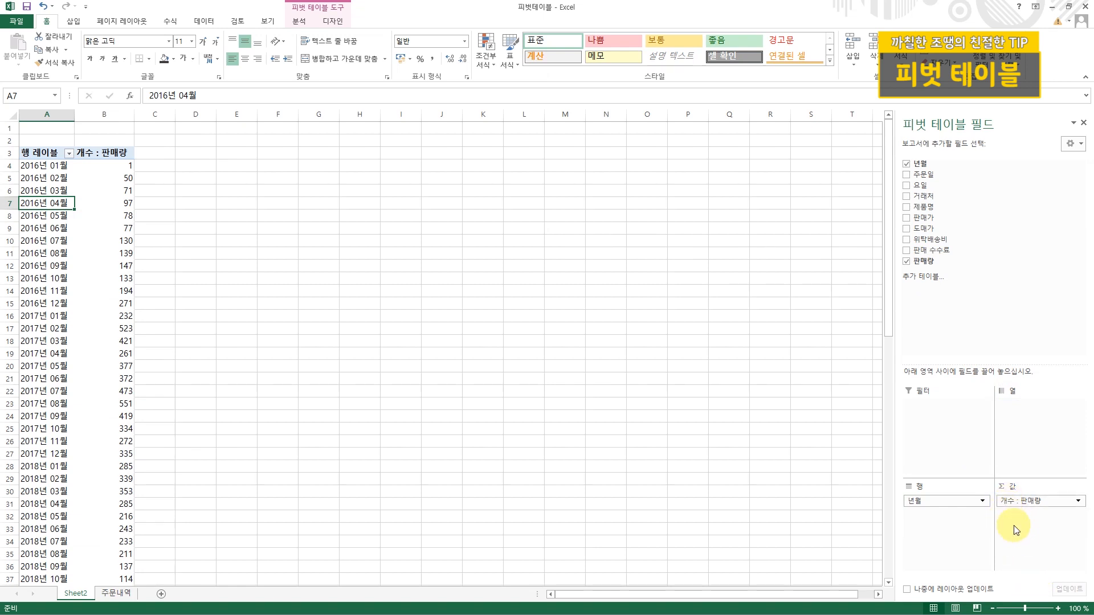
click(124, 178)
drag(123, 179, 117, 277)
click(118, 277)
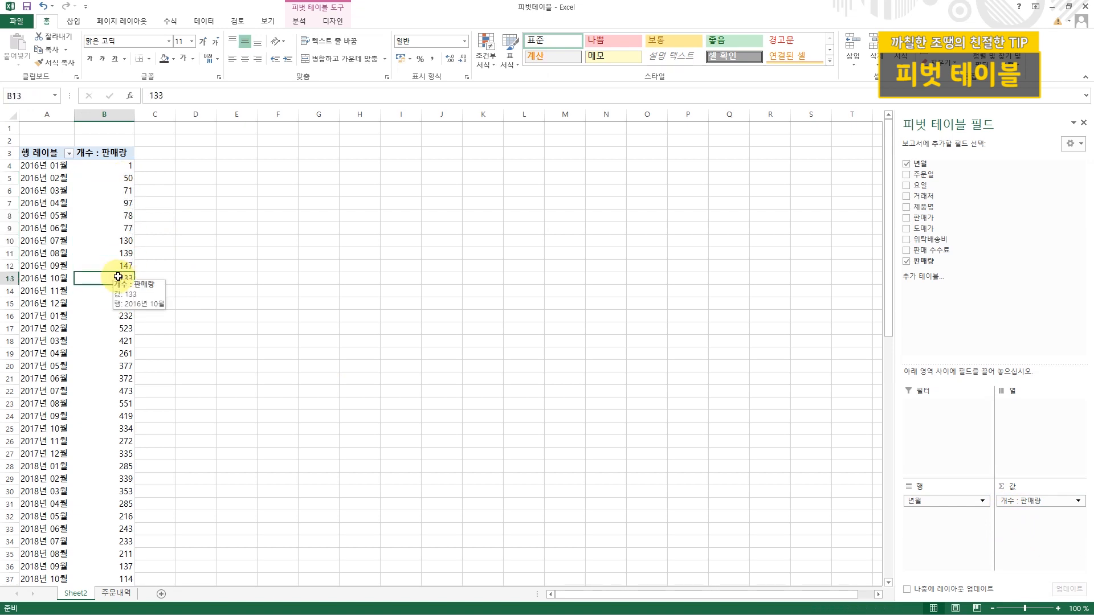
click(36, 166)
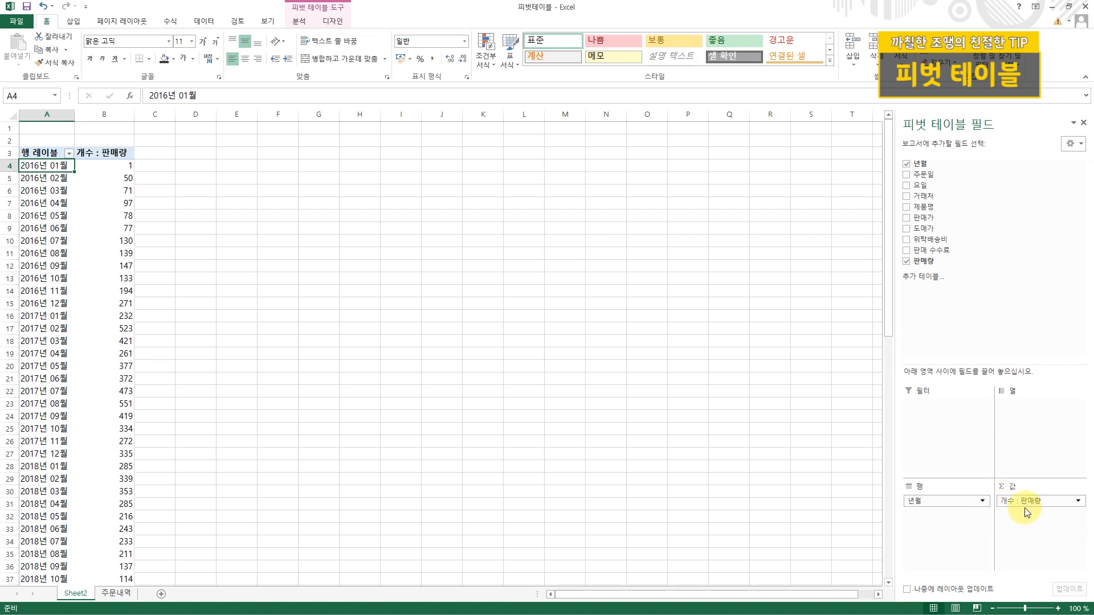
Step: Add 판매량 to the pivot values a second time and choose 합계 (sum) as its summary calculation
drag(947, 262, 1043, 525)
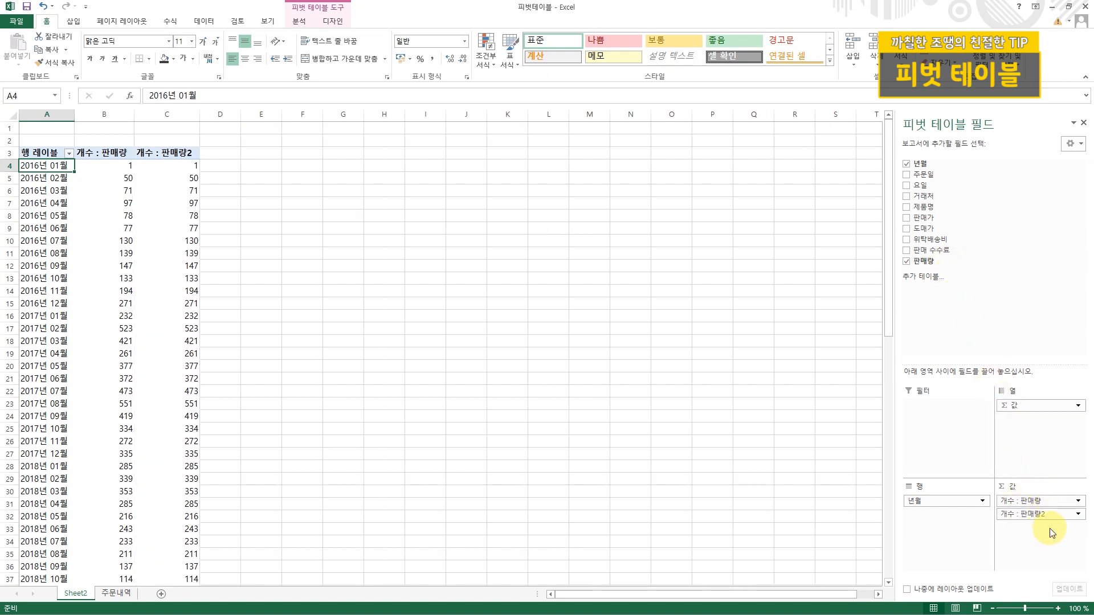
click(1076, 515)
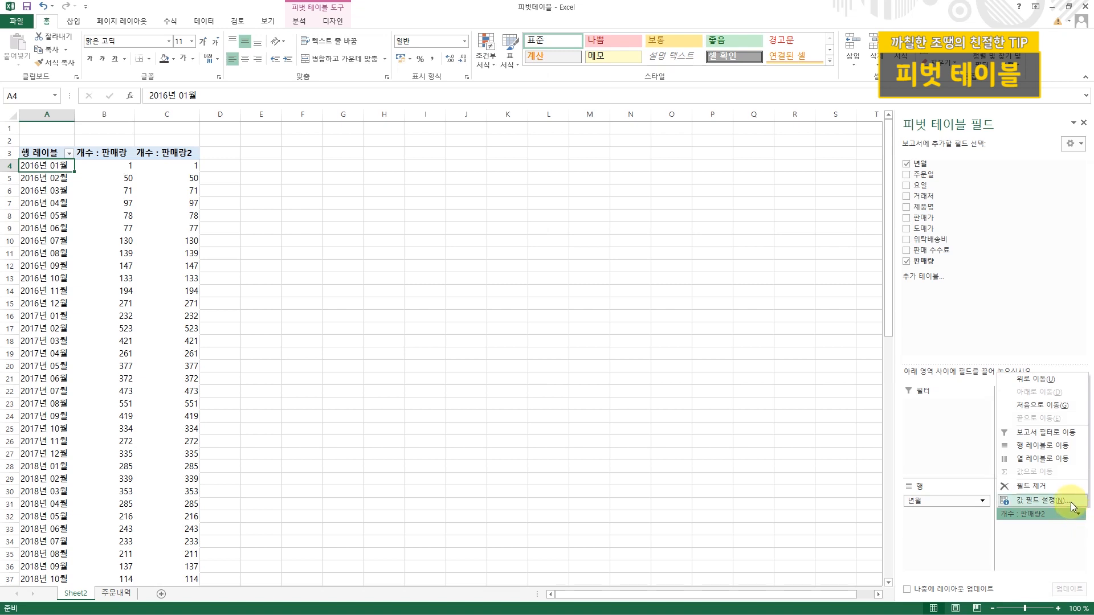
click(1071, 504)
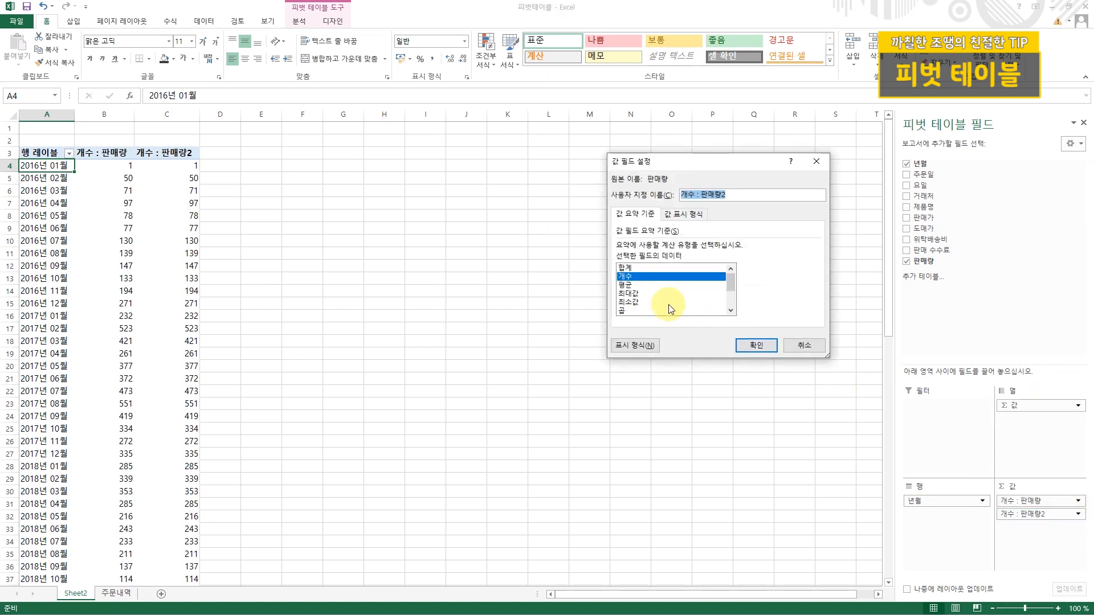
click(631, 268)
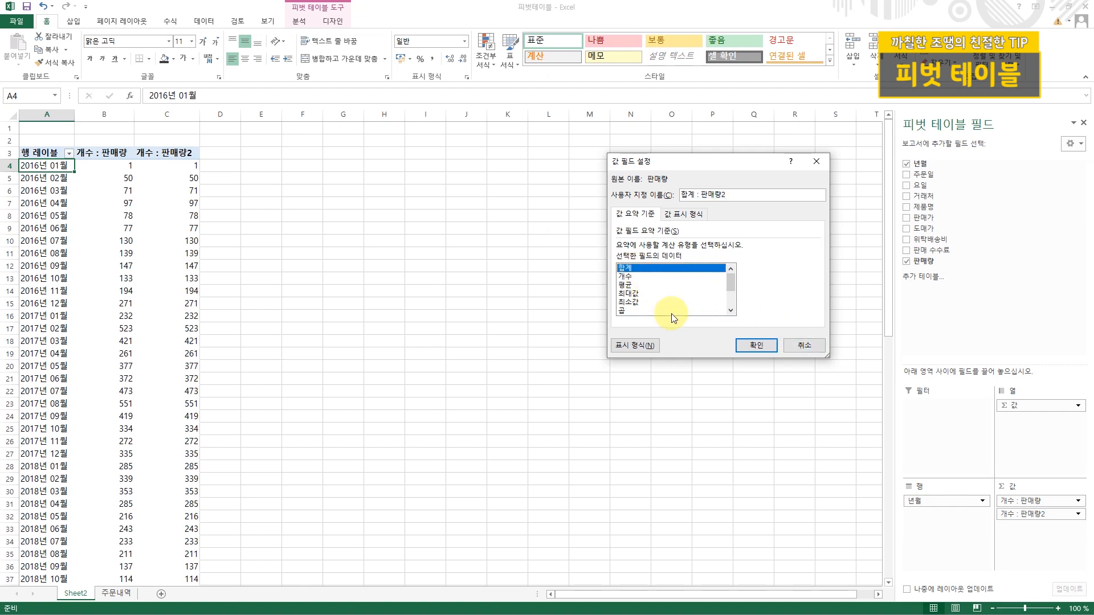
Step: Format the summed 판매량 values as numbers with 0 decimals and a thousands separator, and apply the field settings
click(630, 346)
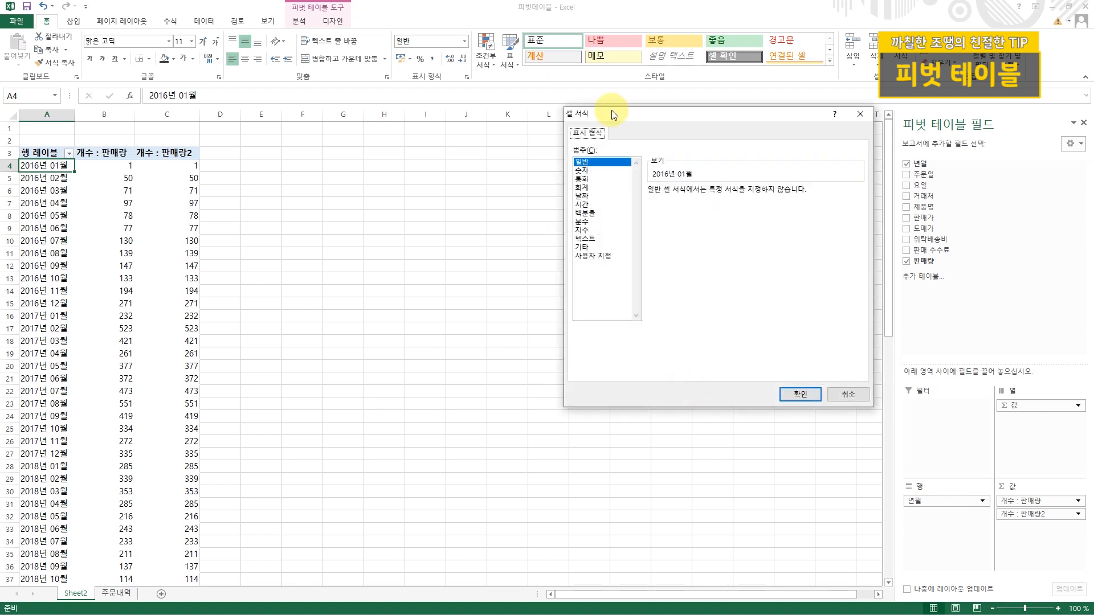
drag(629, 108, 477, 195)
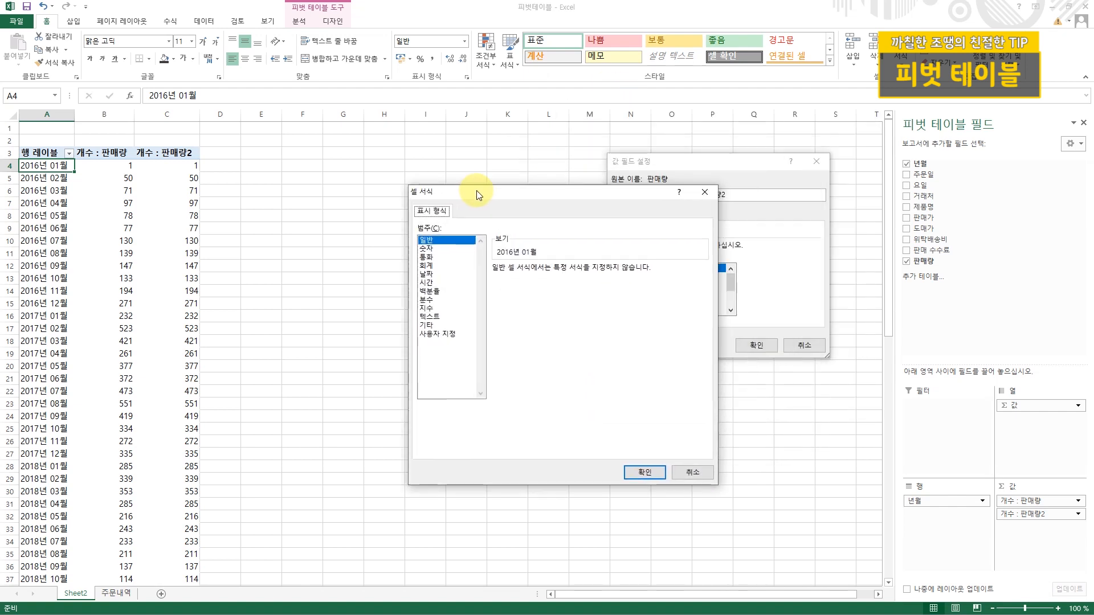
click(428, 257)
click(433, 251)
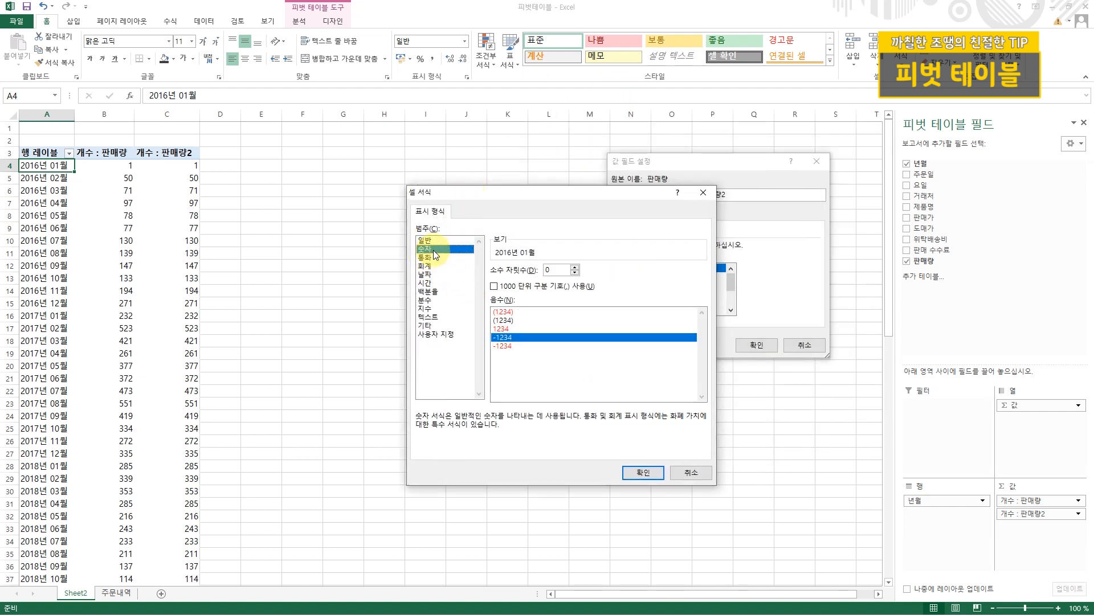
click(513, 289)
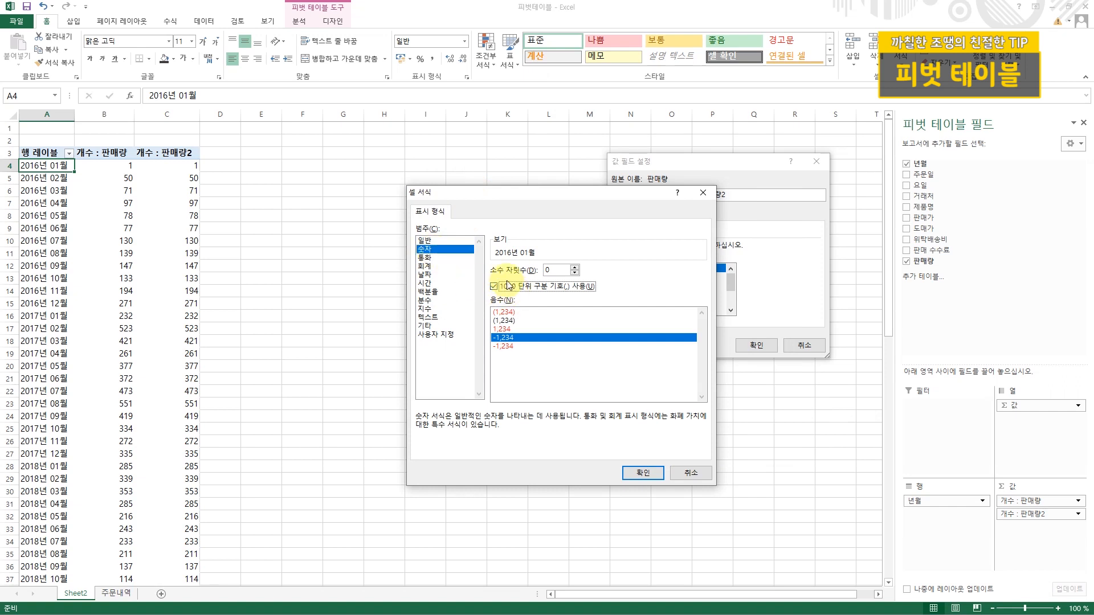
click(642, 473)
click(755, 345)
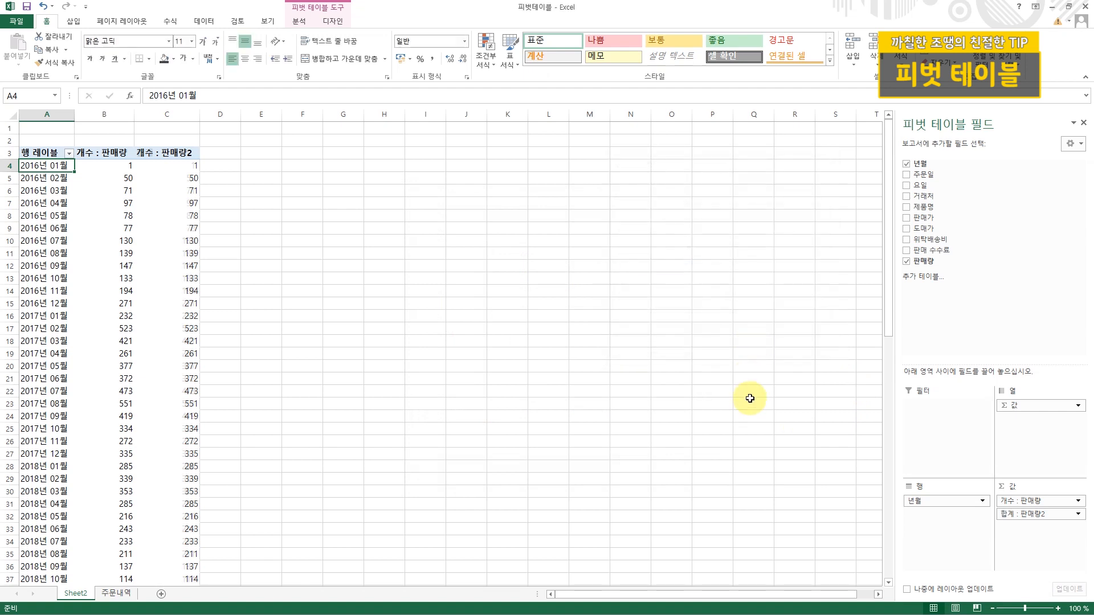
click(170, 218)
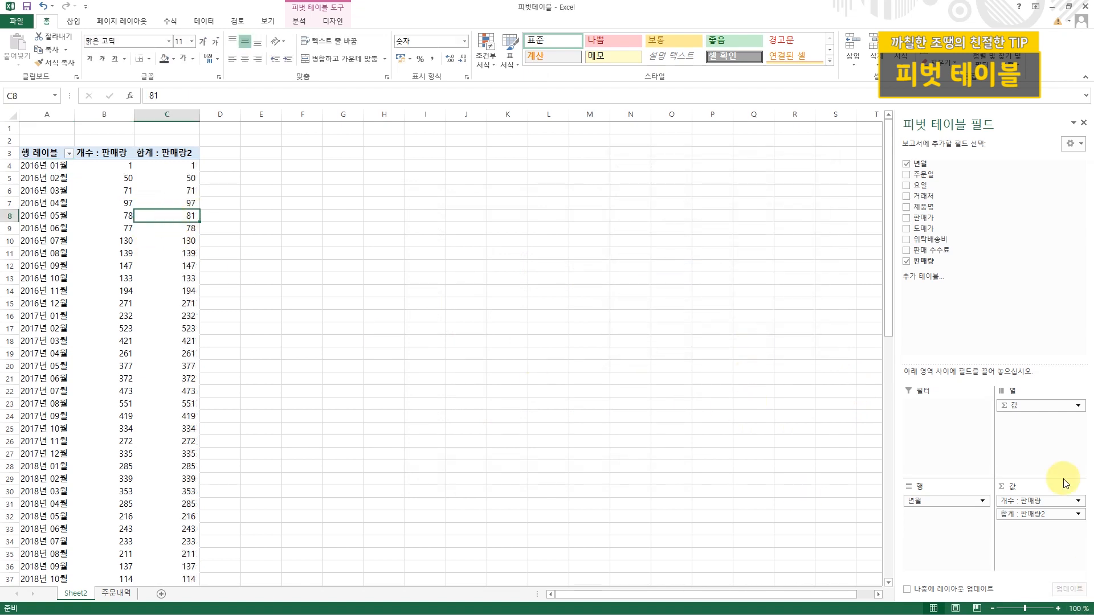
Step: Replace the second 판매량 value field with the sum of 판매가, formatted as a number with 0 decimals and a thousands separator
click(1055, 519)
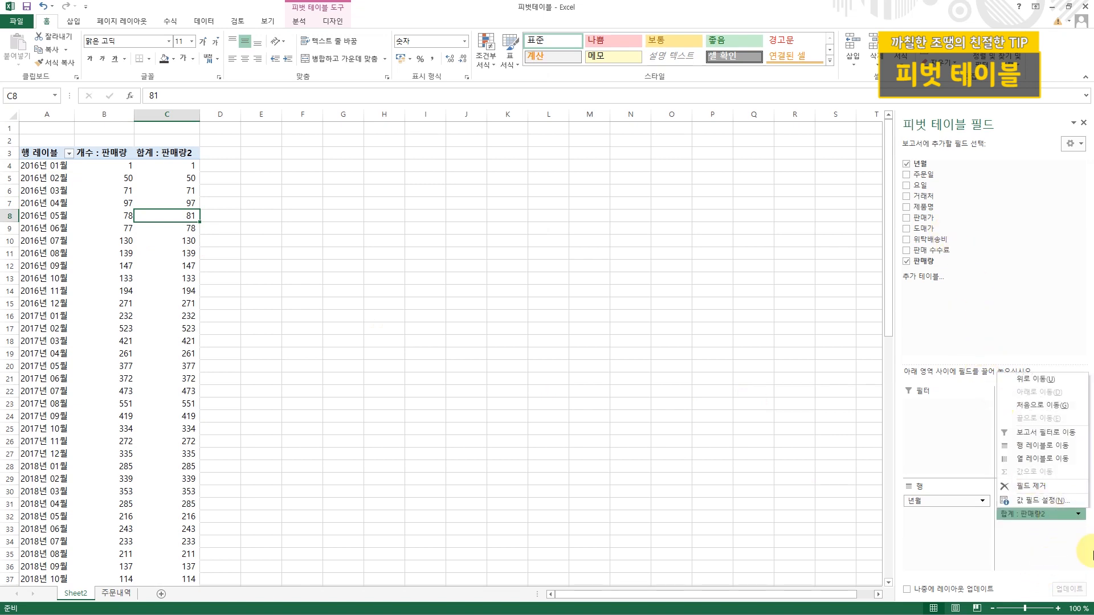
mouse_move(1050, 515)
mouse_down()
mouse_move(934, 222)
mouse_move(1037, 519)
mouse_up()
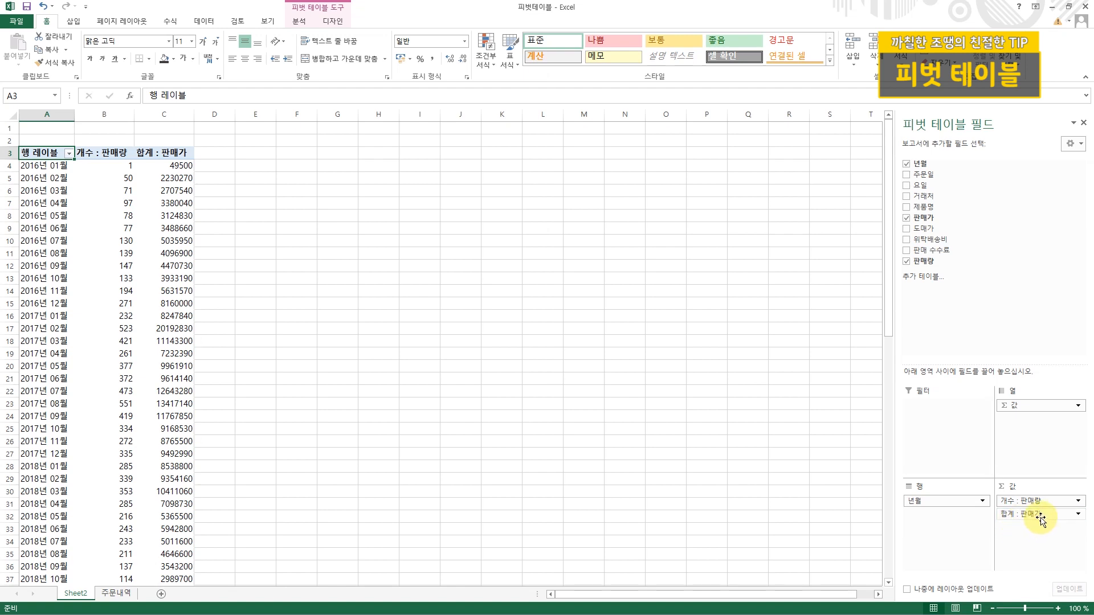
click(1078, 501)
click(1068, 514)
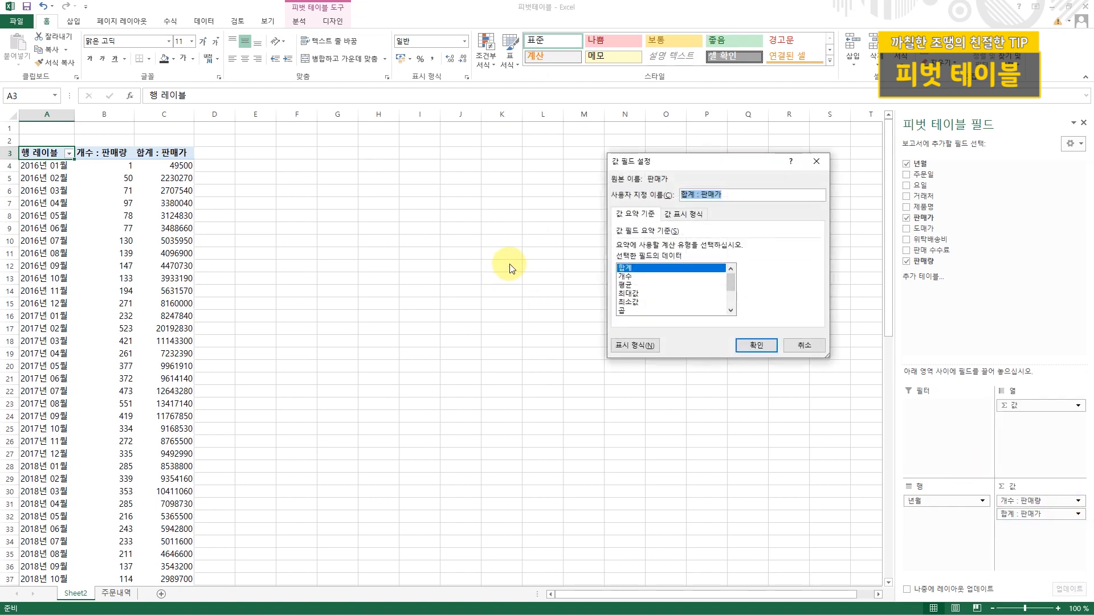
click(644, 346)
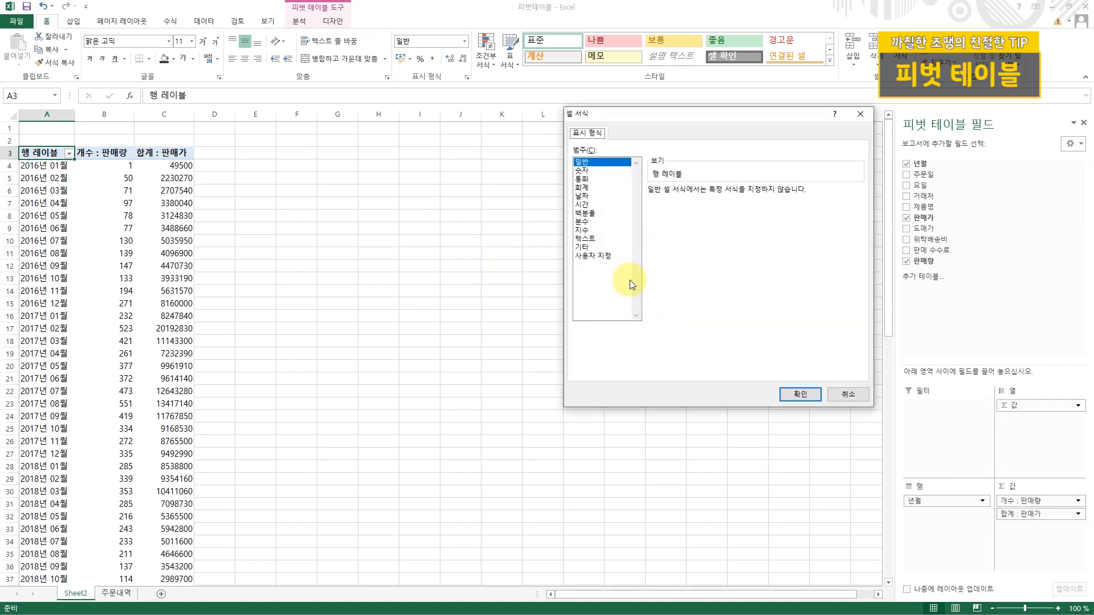
click(583, 169)
click(664, 208)
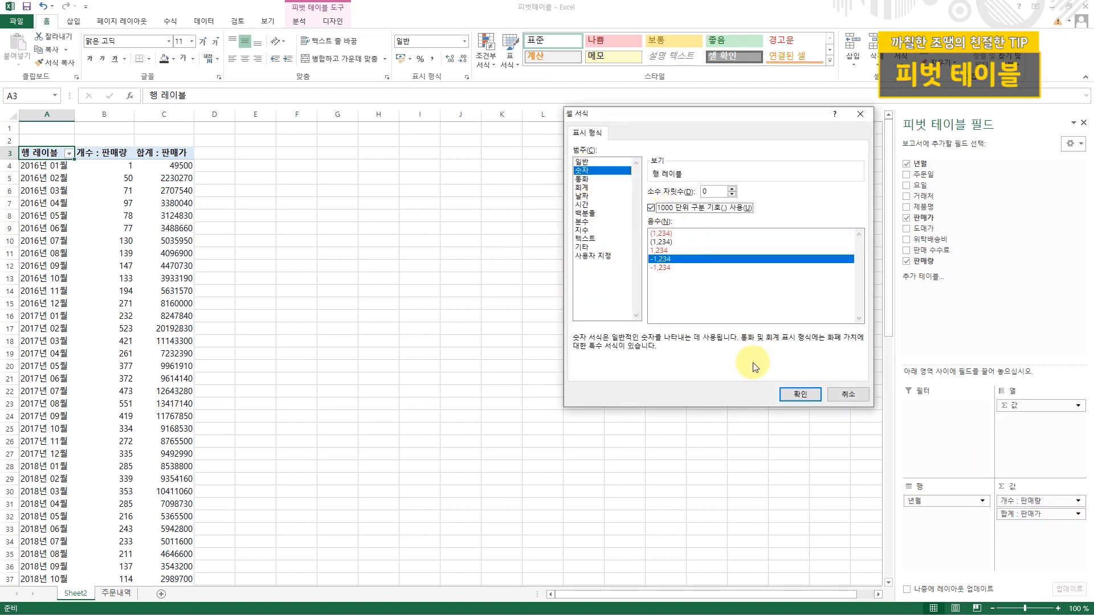
click(788, 394)
click(740, 345)
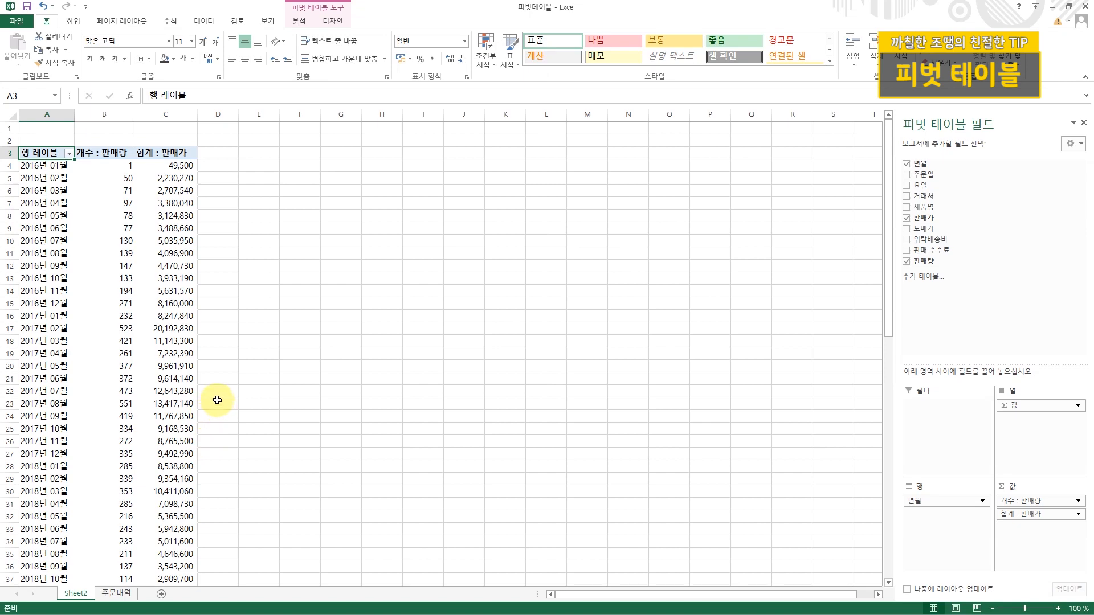
Step: Insert a slicer for the 년월 field and stretch it to about 12.49 cm high
scroll(219, 401, down, 20)
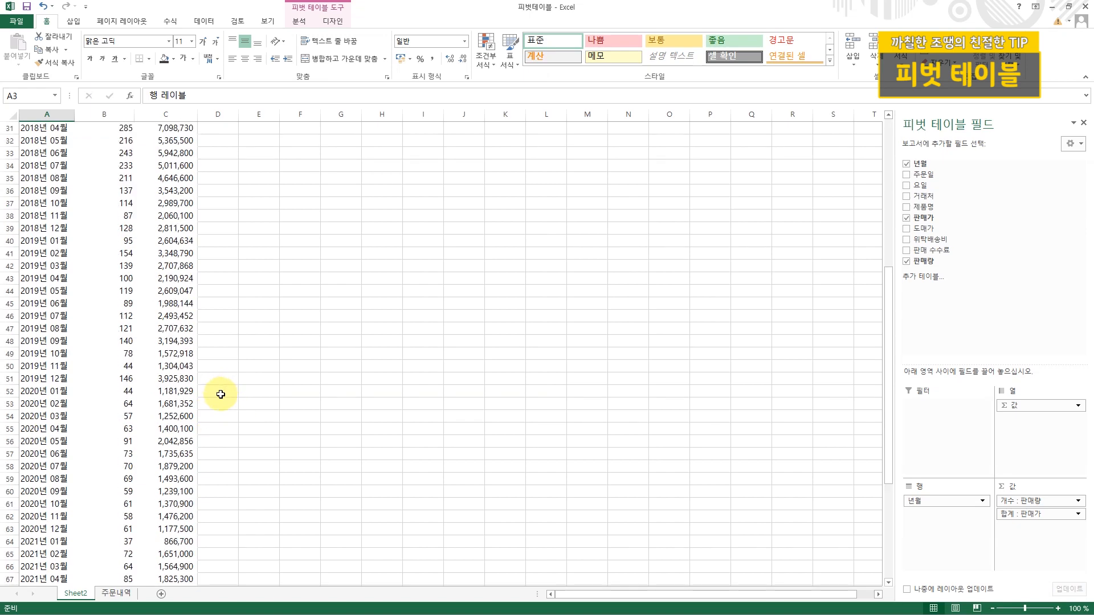
scroll(222, 400, up, 20)
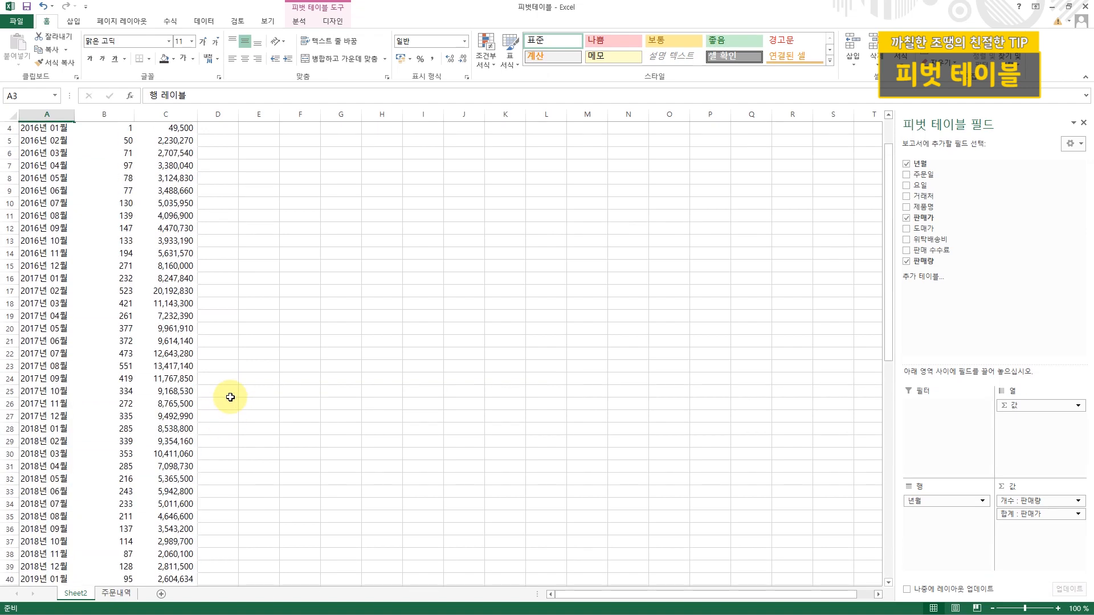
click(115, 206)
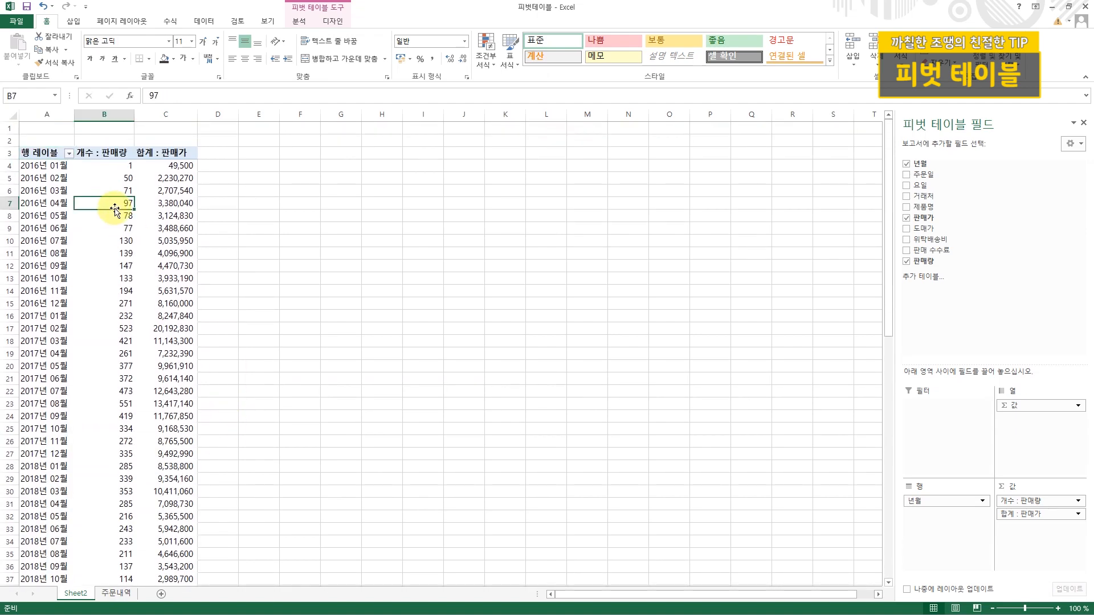
click(305, 22)
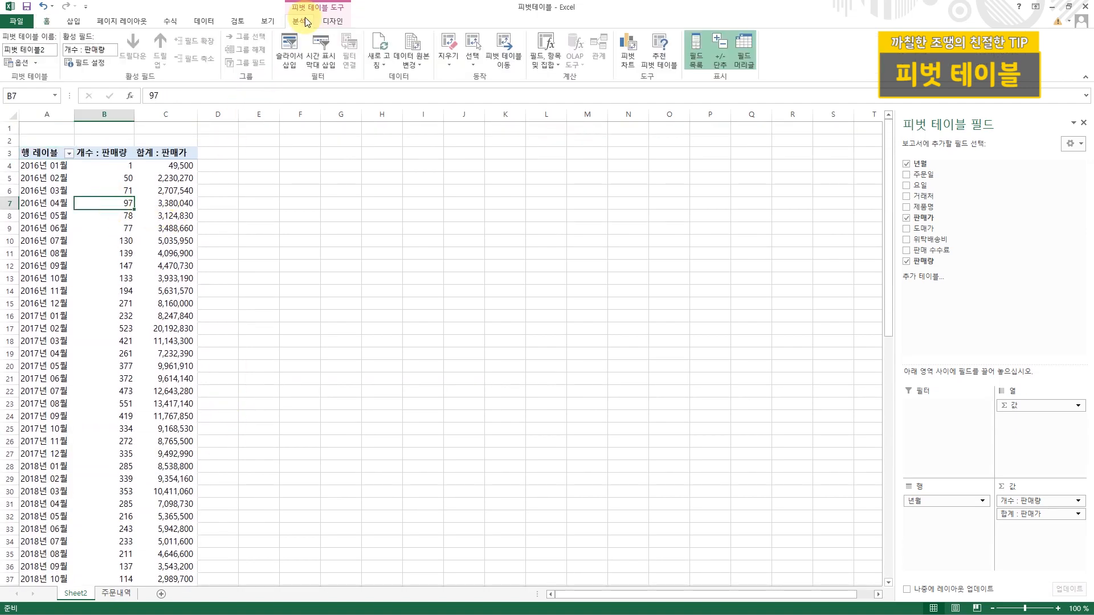
click(293, 61)
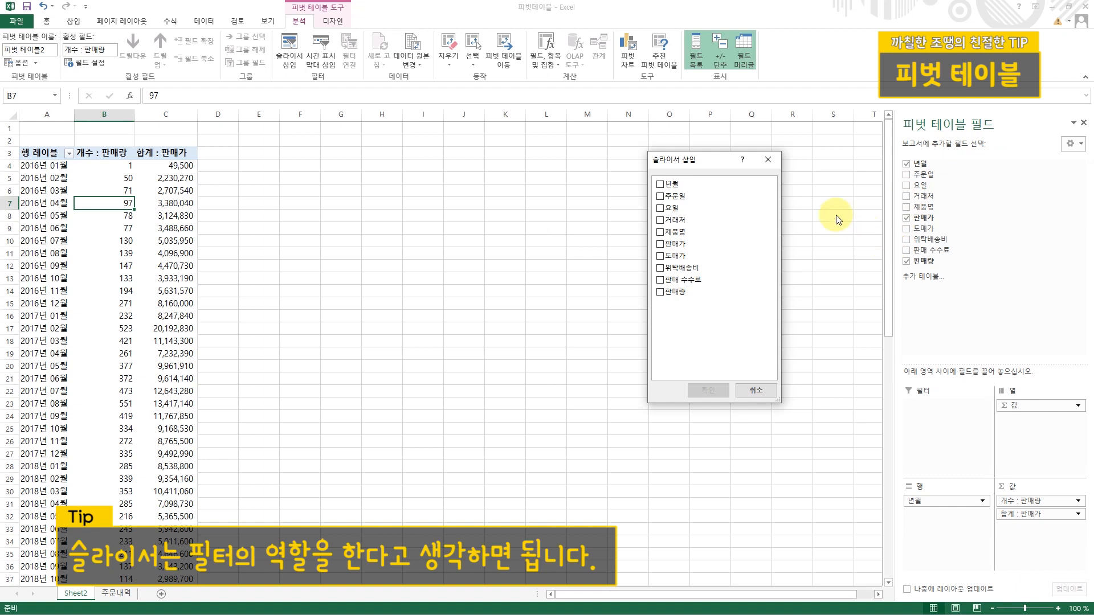
click(661, 190)
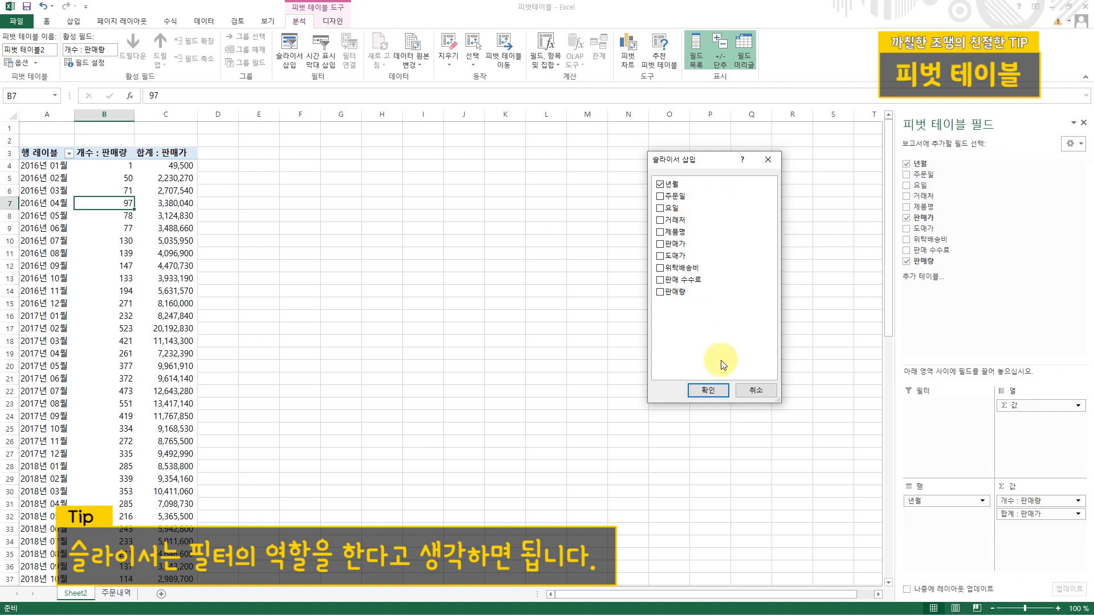
click(709, 391)
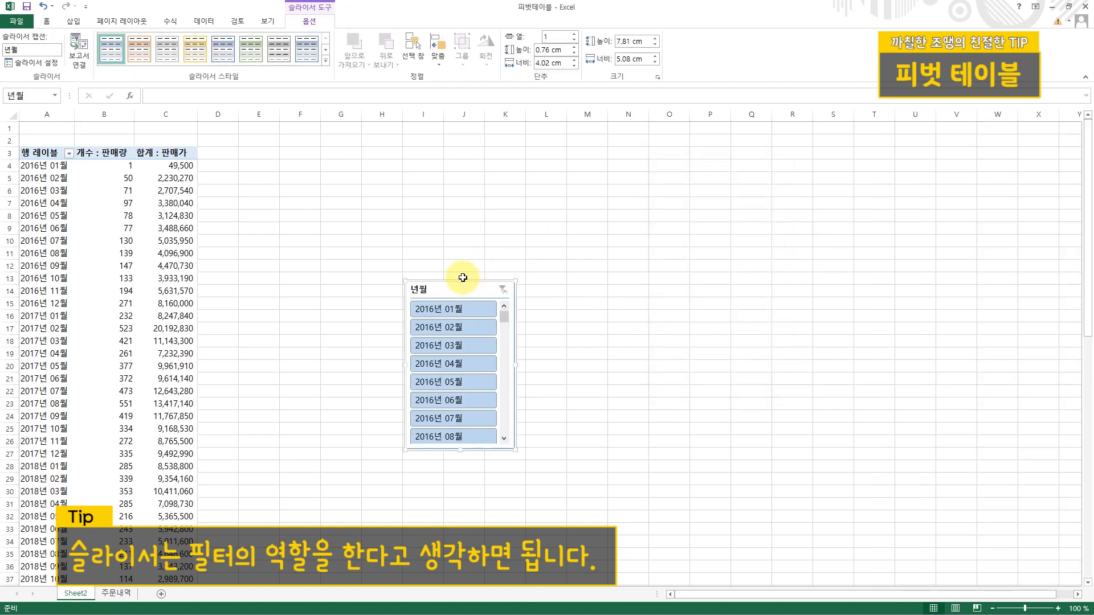
drag(462, 281, 462, 181)
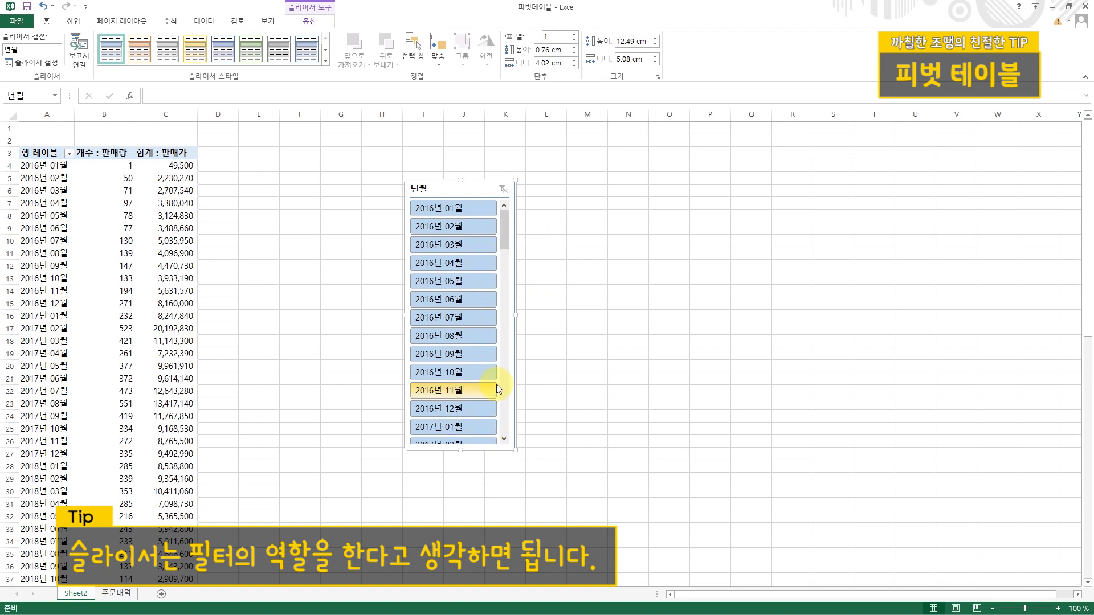
Step: Filter the pivot table to 2016년 01월 through 2016년 09월 with the 년월 slicer and move the slicer closer to the table
click(464, 209)
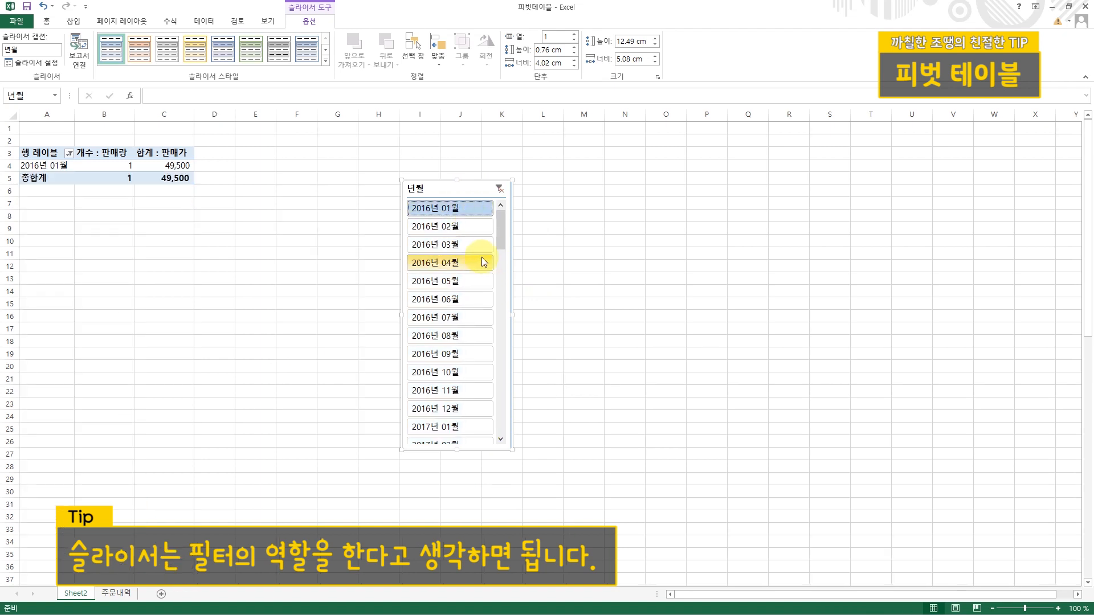
click(475, 230)
click(477, 243)
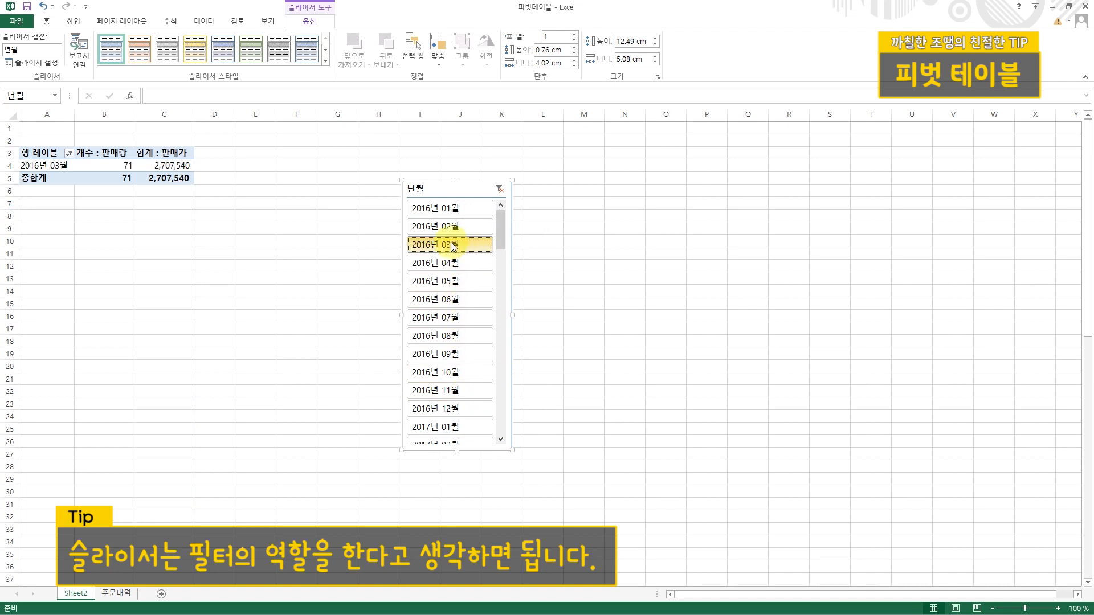
drag(461, 208, 462, 354)
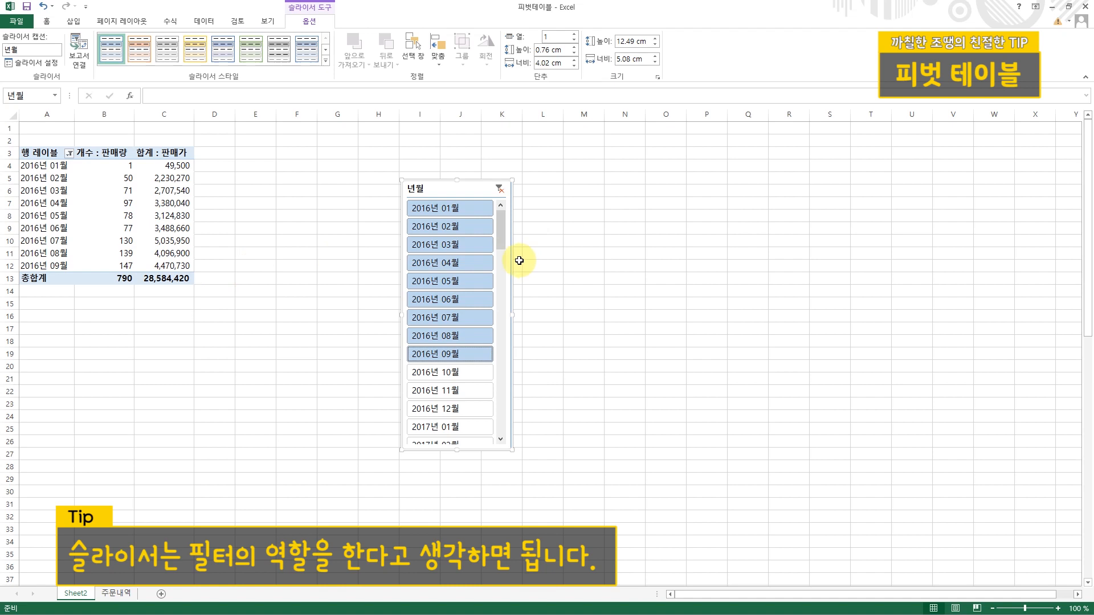
drag(446, 181, 322, 144)
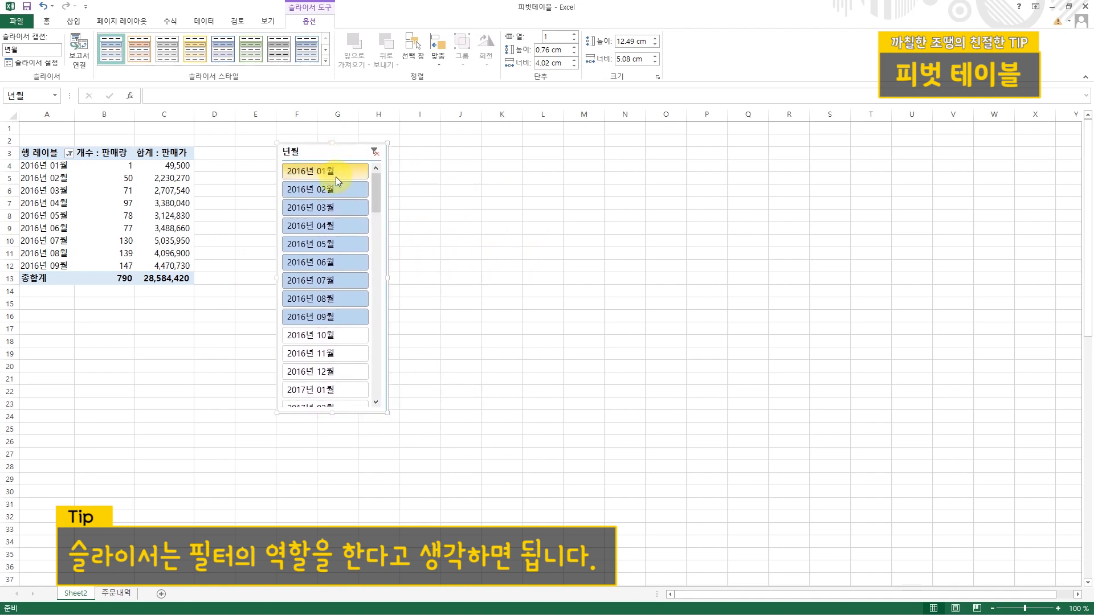
Step: Insert a slicer for the 거래처 field and place it beside the 년월 slicer
click(171, 204)
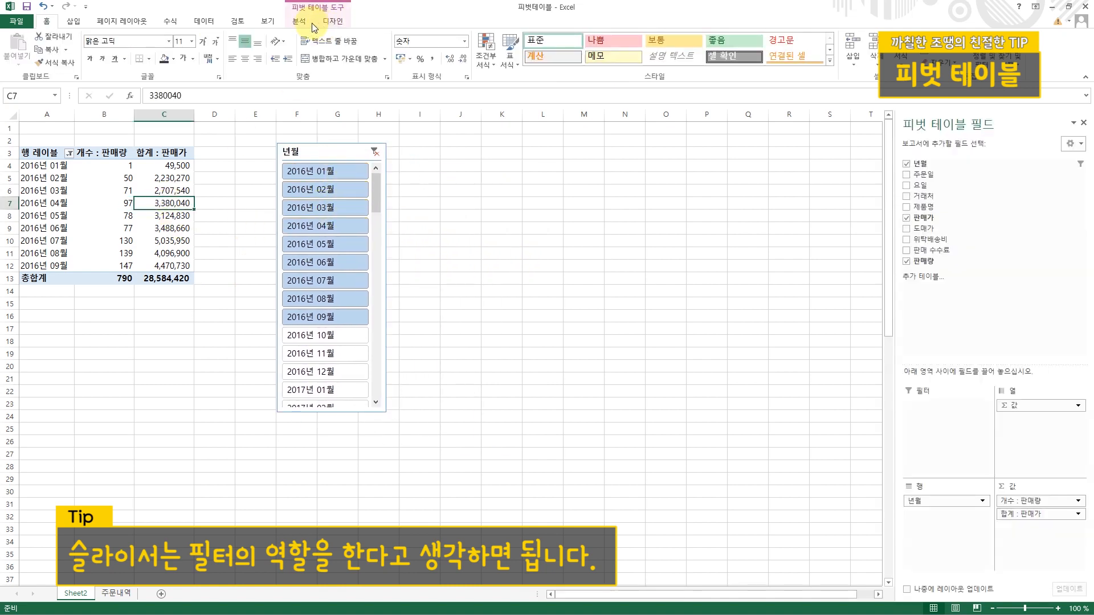
click(301, 21)
click(290, 63)
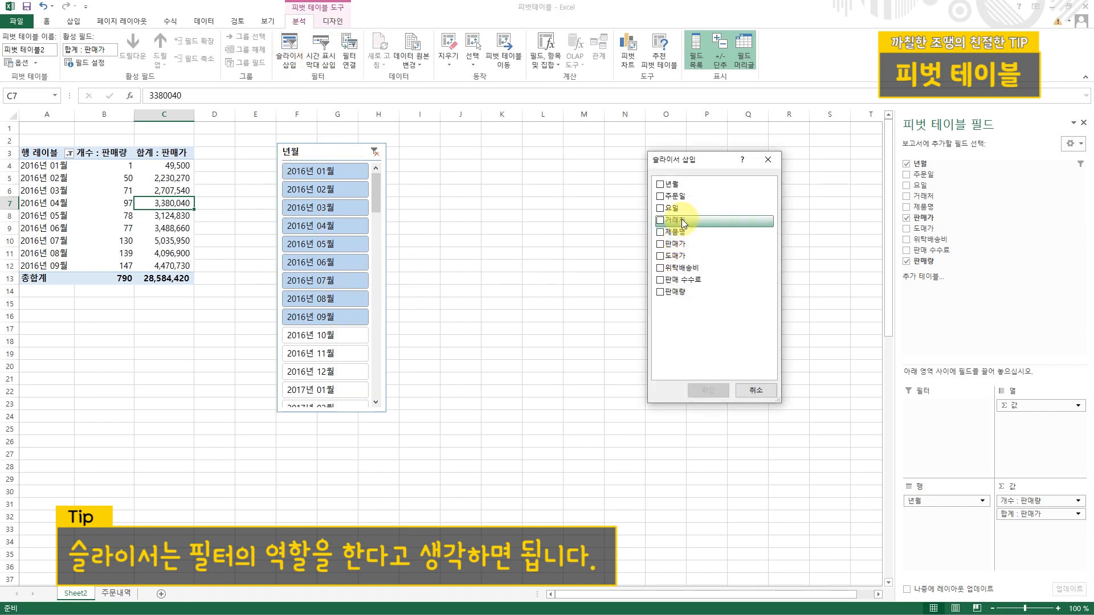
click(663, 221)
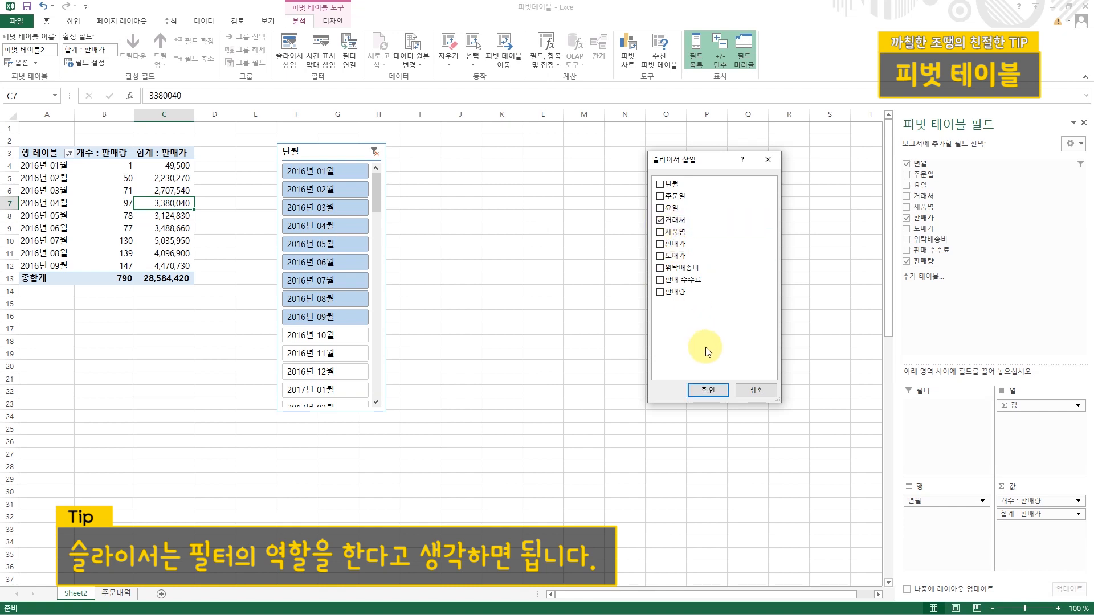
click(708, 390)
drag(450, 293, 452, 157)
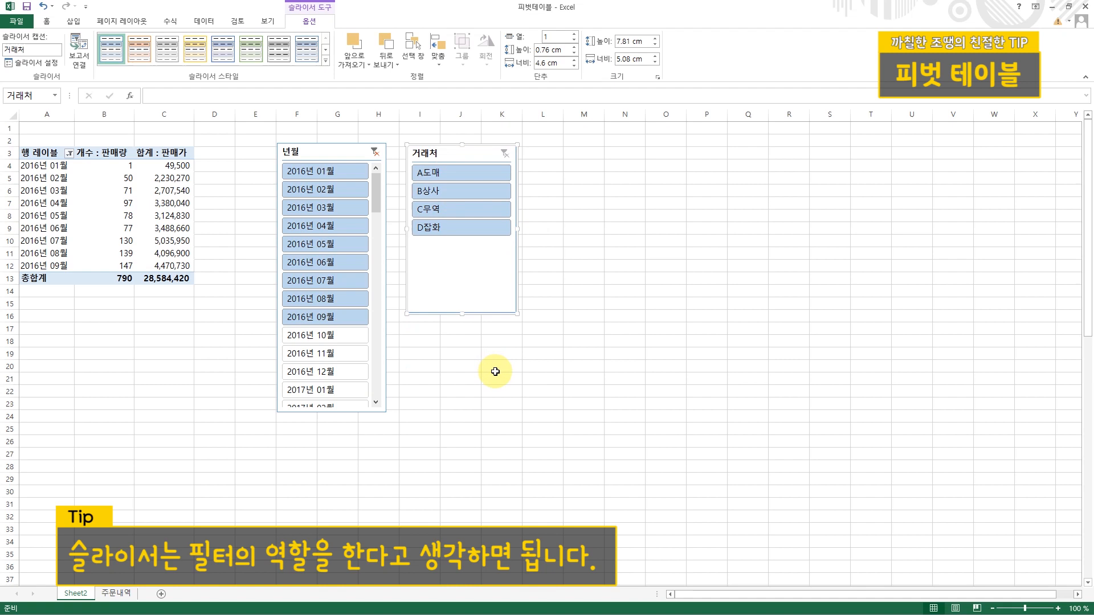
Step: Filter the pivot table to A도매 and B상사 with the 거래처 slicer and move the slicer farther from the 년월 slicer
click(462, 173)
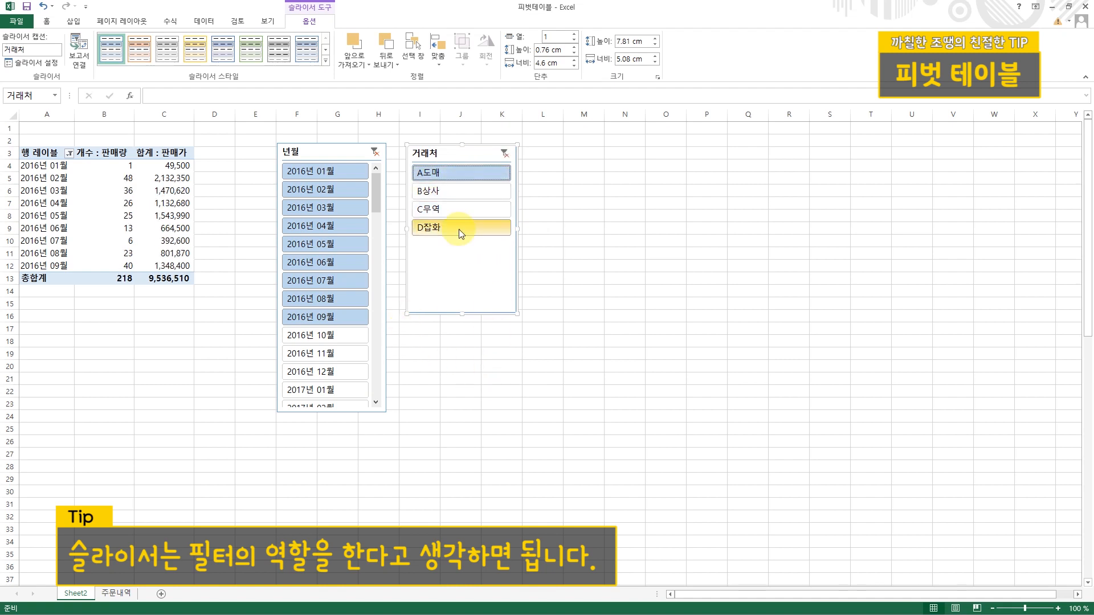
click(461, 191)
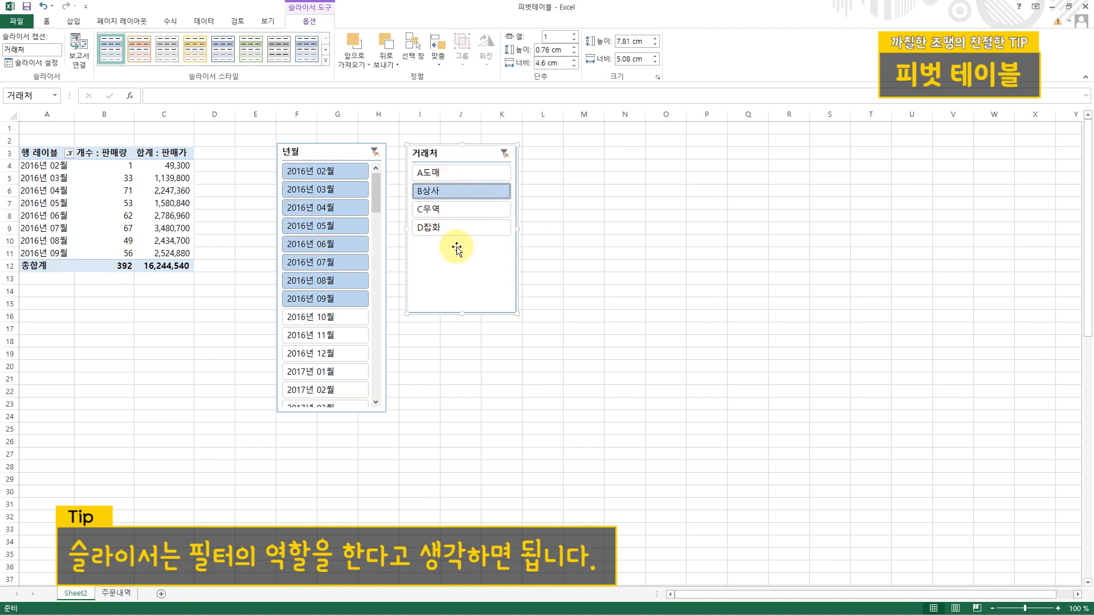
click(466, 175)
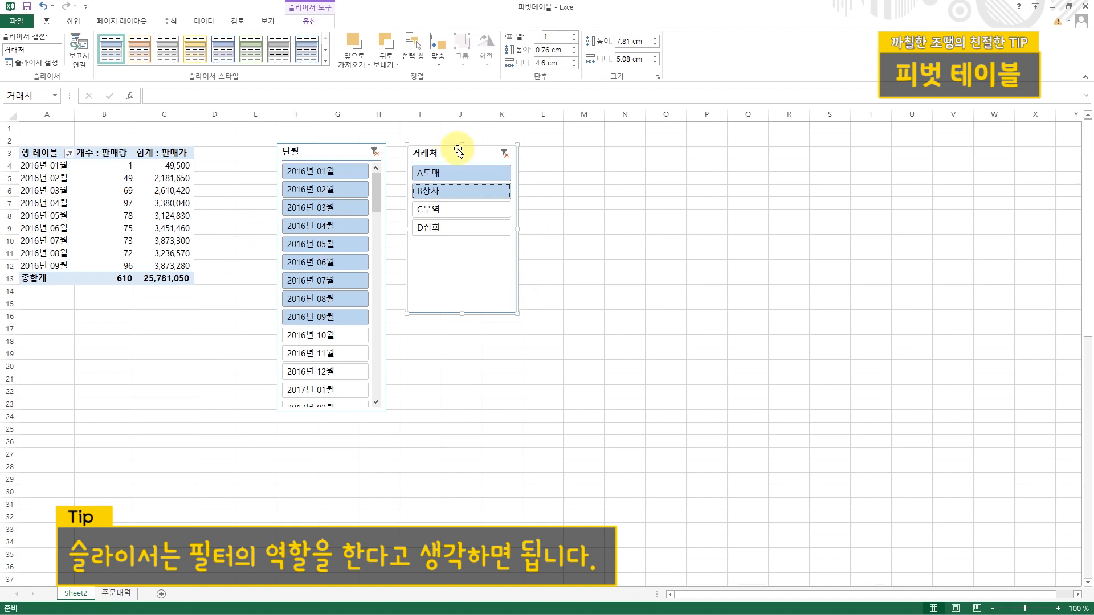
drag(457, 156, 495, 175)
Step: Add 거래처 to the pivot table's columns ahead of the values, and move the 년월 slicer below the table
click(128, 190)
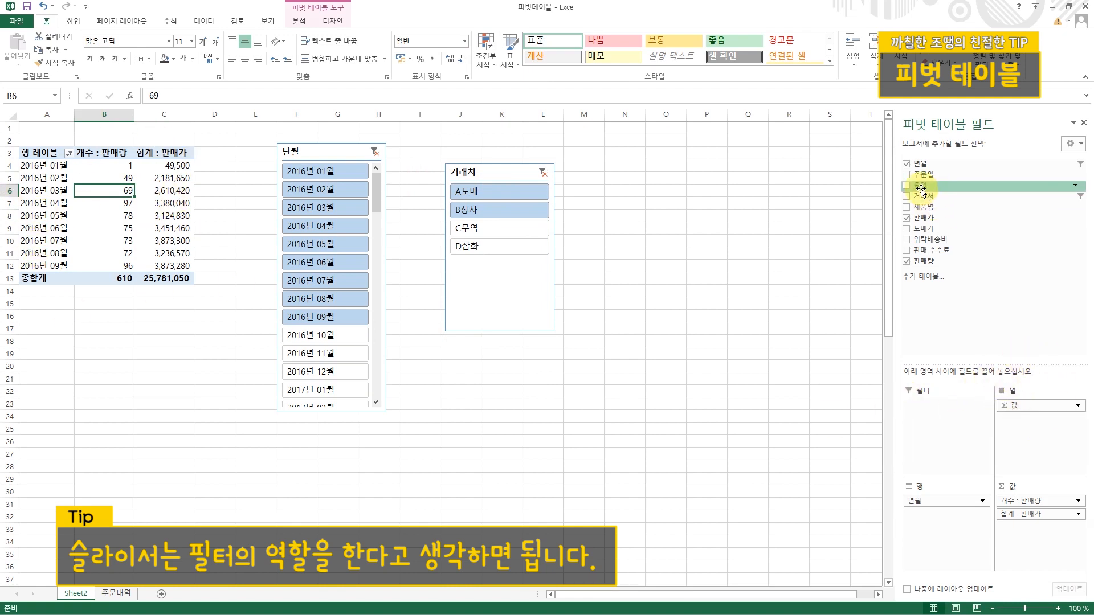
drag(924, 195, 1020, 424)
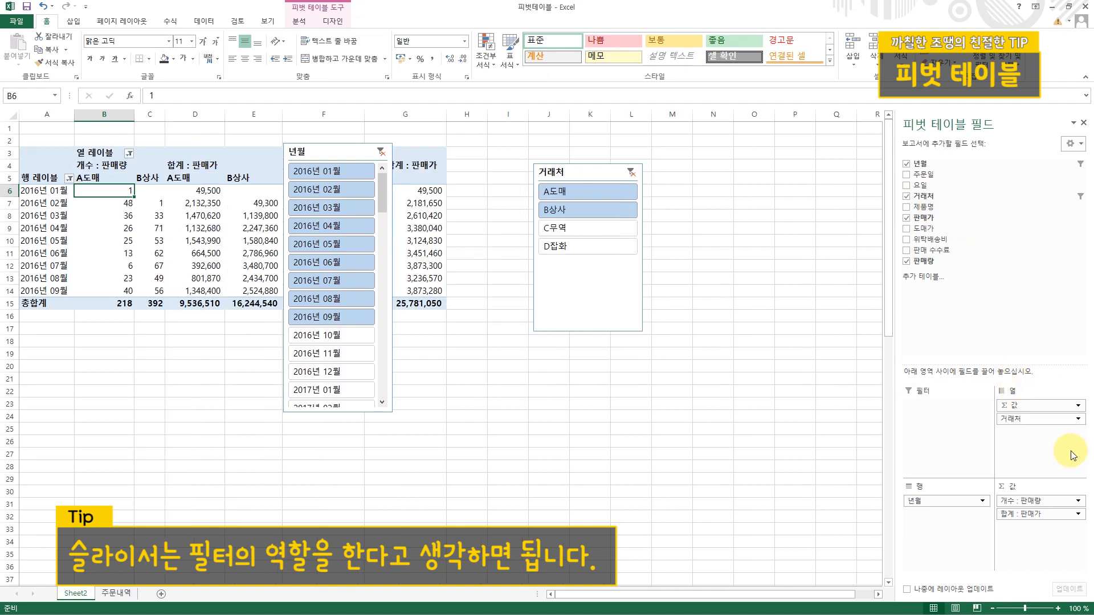
drag(327, 151, 445, 378)
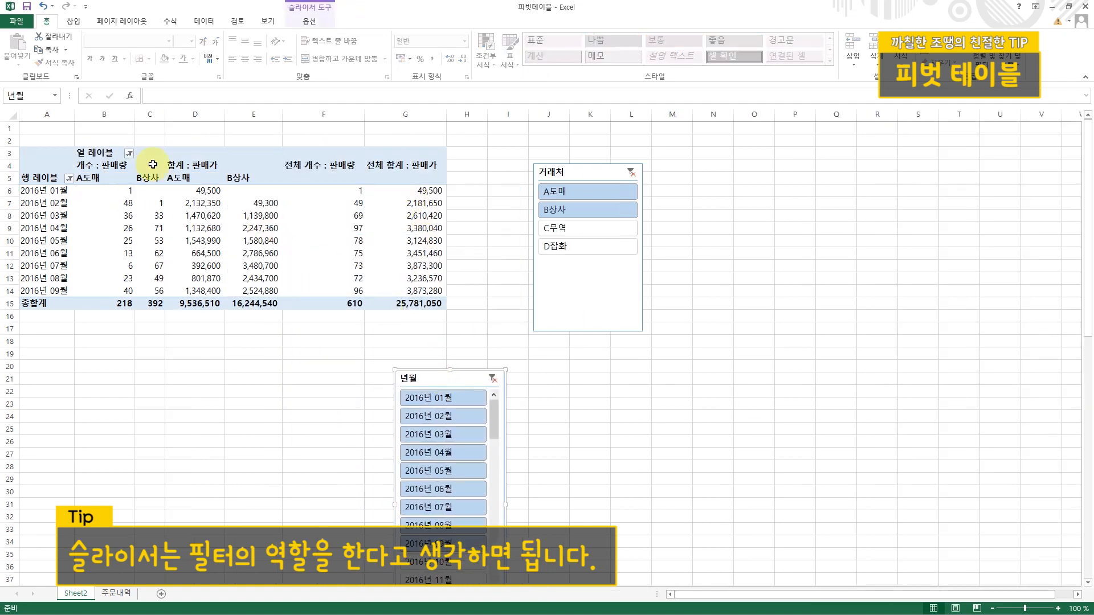
click(322, 253)
drag(1034, 420, 1034, 402)
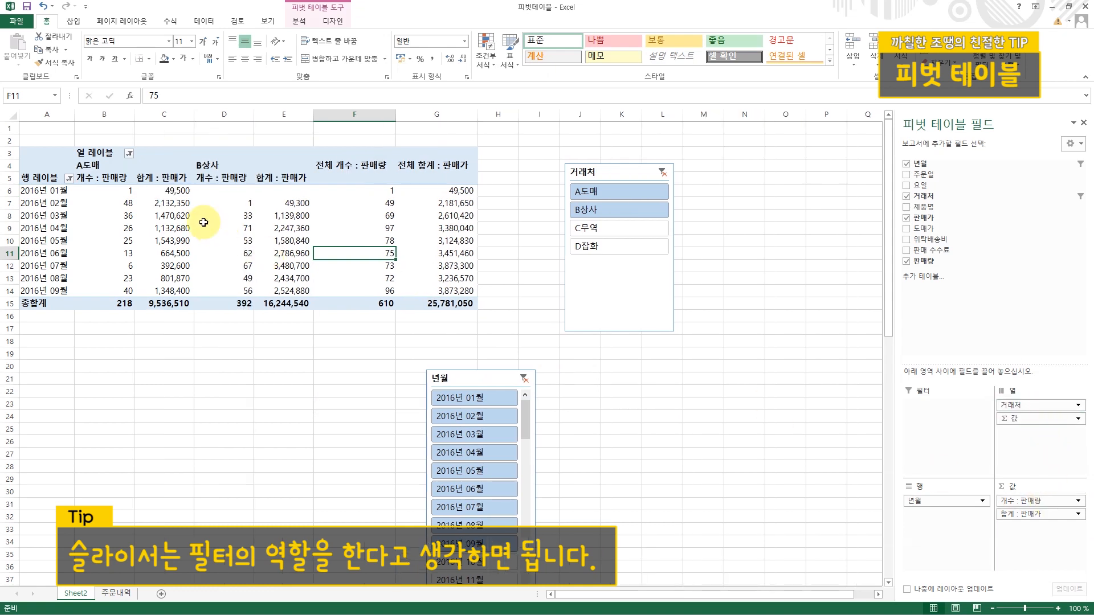
Step: Check the monthly figures per 거래처 and the overall totals, and move the 년월 slicer beside the 거래처 slicer
click(127, 220)
click(249, 223)
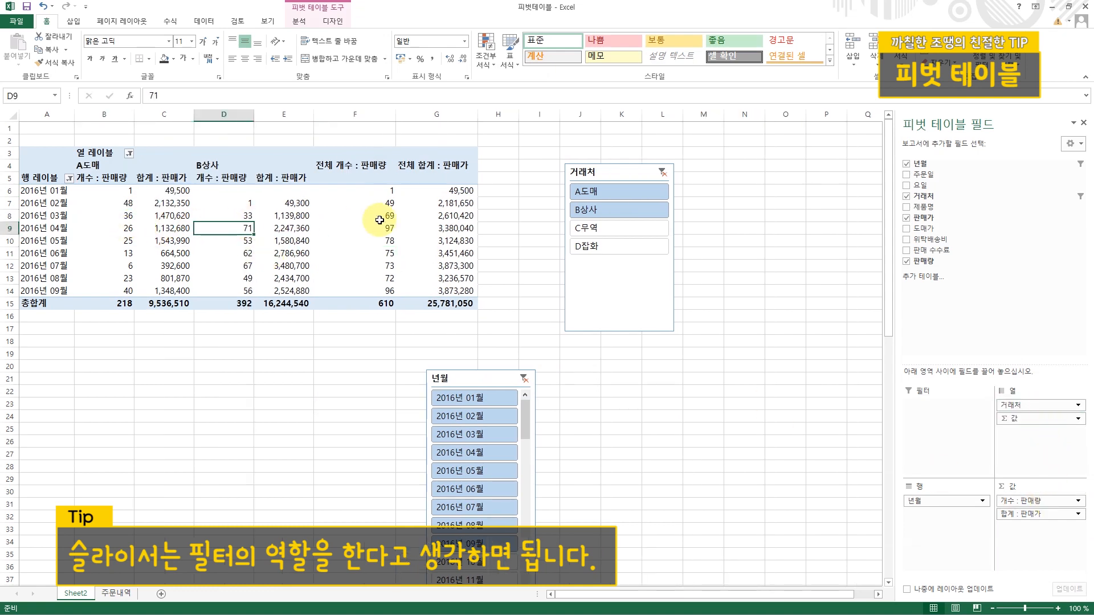
click(381, 220)
click(450, 221)
drag(496, 373, 761, 159)
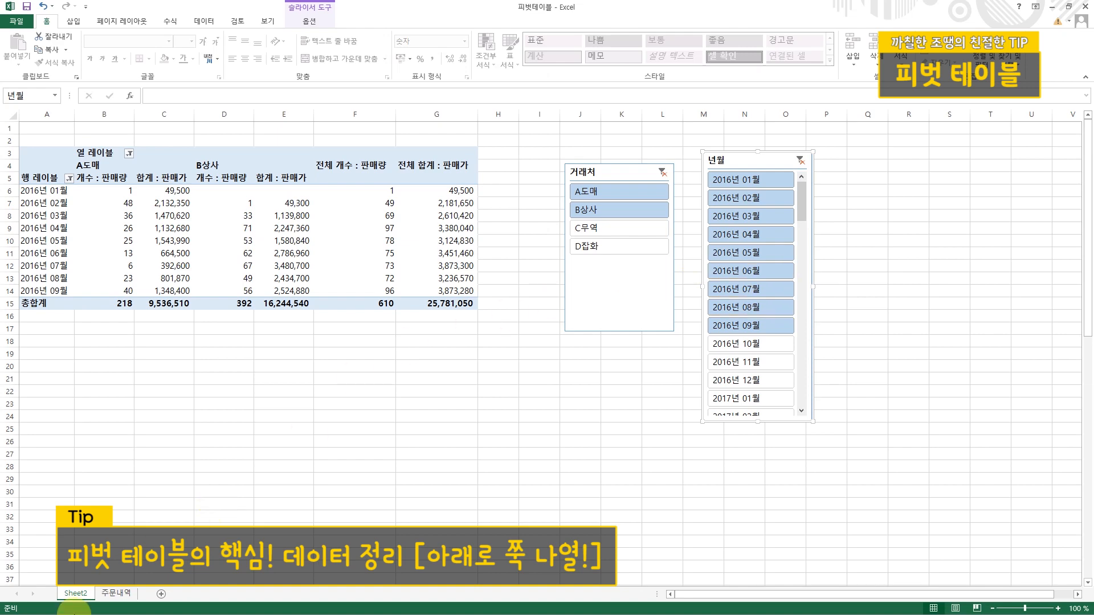
Step: Examine how the source data on the 주문내역 sheet is listed row by row in the 년월 and 주문일 columns
click(117, 593)
click(171, 253)
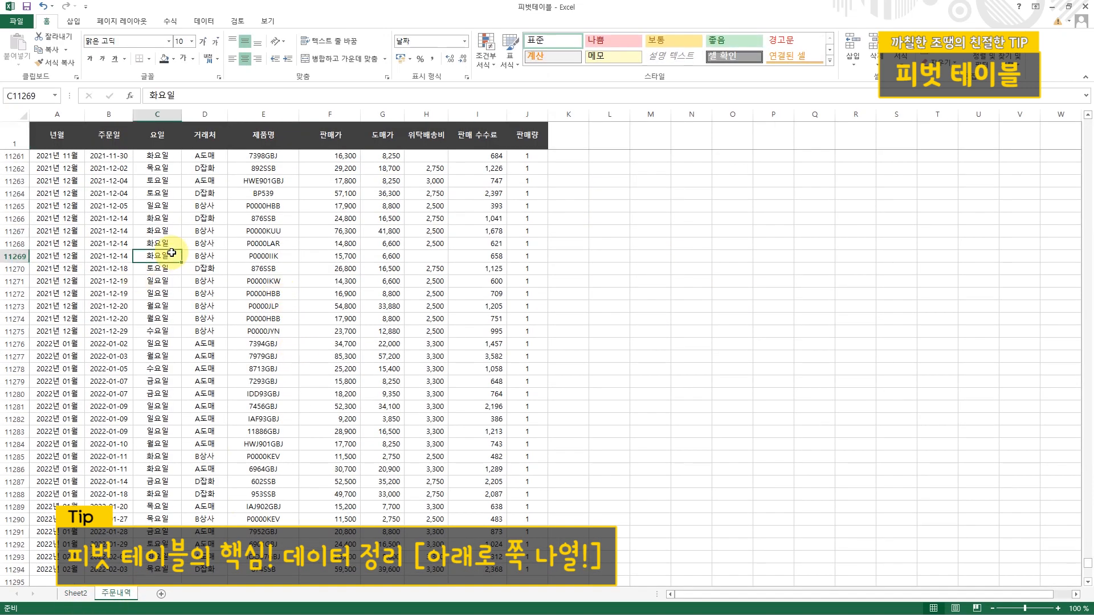
drag(58, 155, 57, 516)
drag(108, 156, 123, 406)
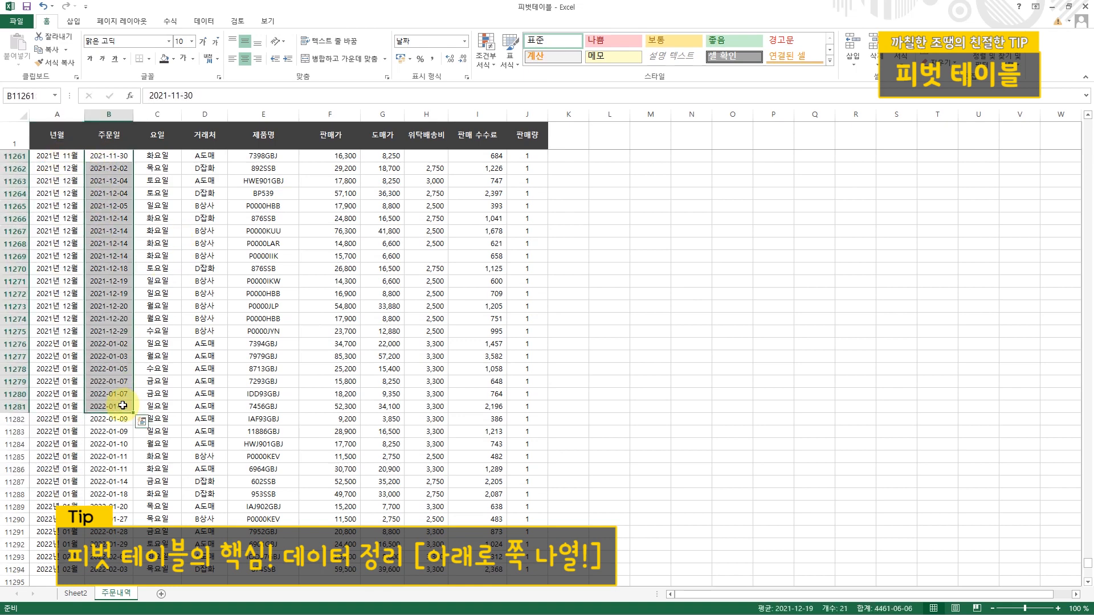